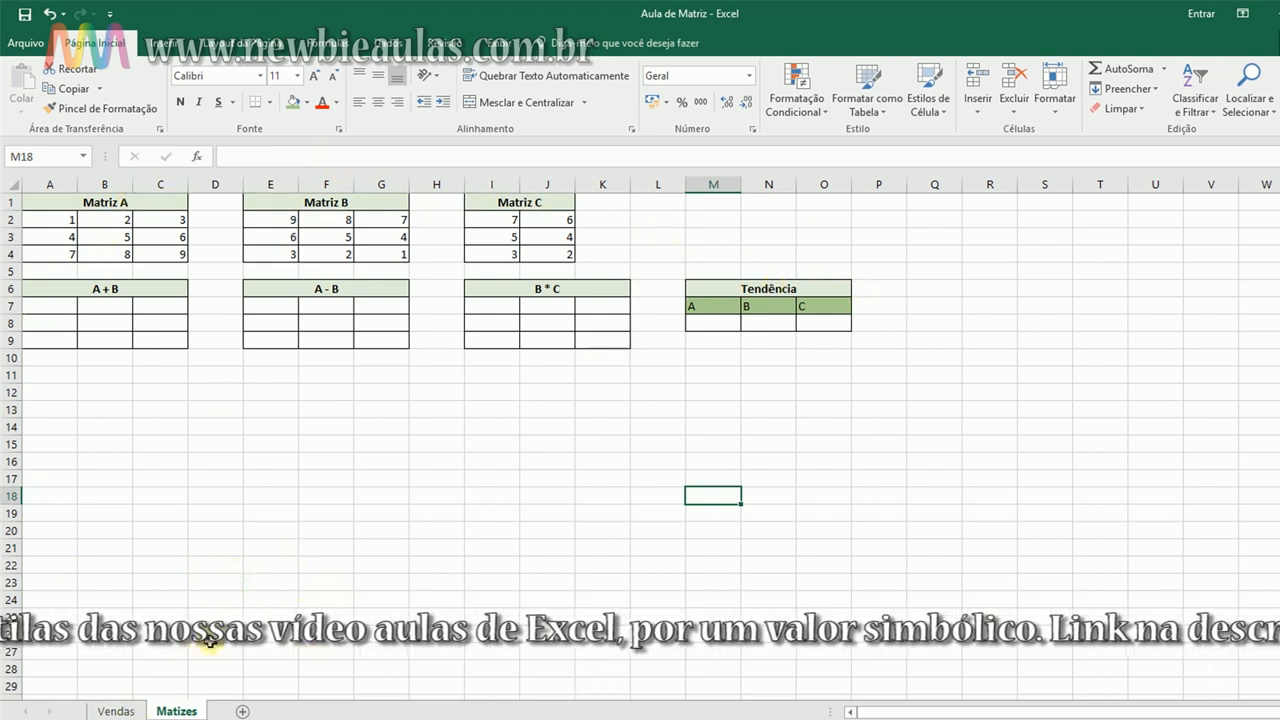
- Switch to the Vendas sheet and examine the Quantidade vendida, Valor and Total columns across rows 4 to 11
click(116, 711)
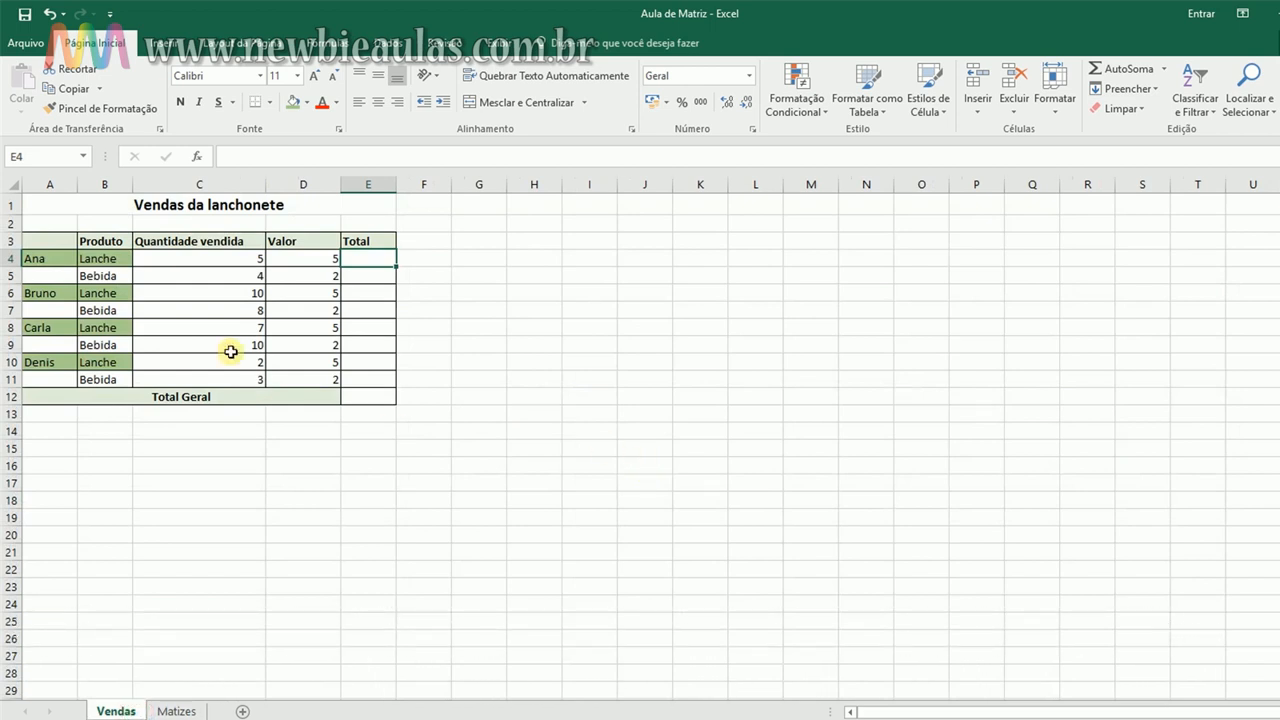
click(225, 259)
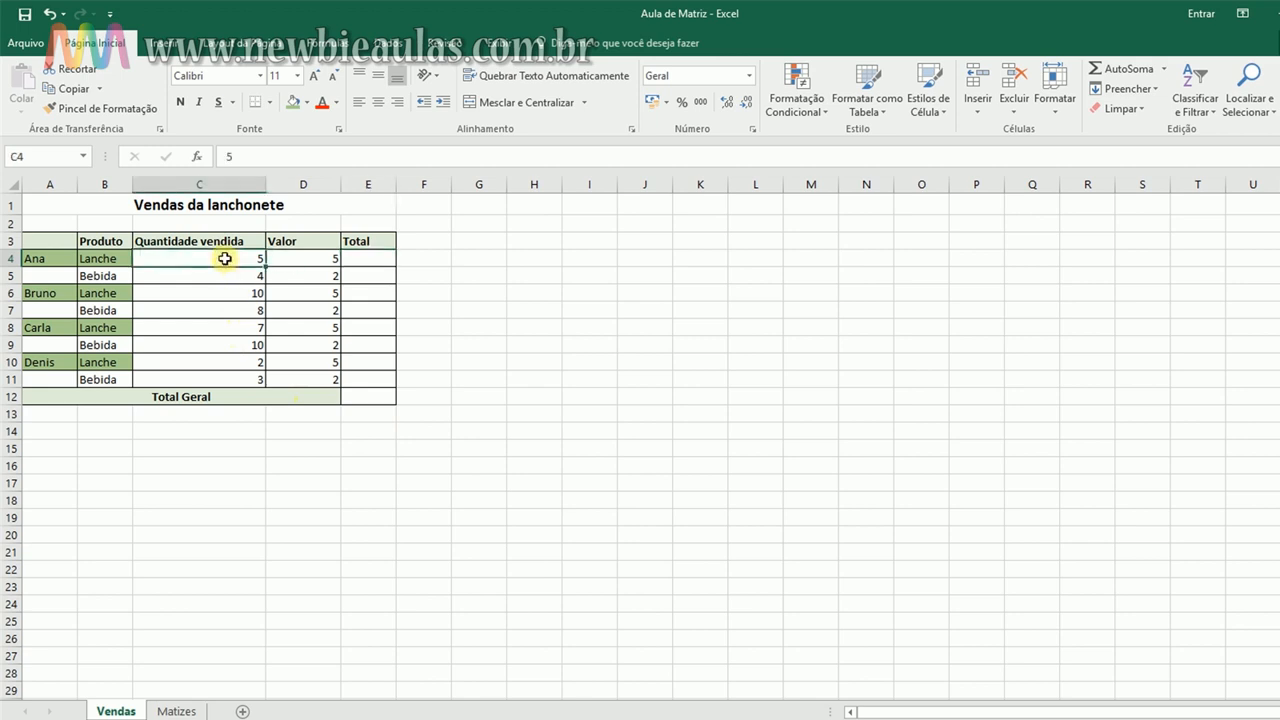
drag(225, 259, 214, 371)
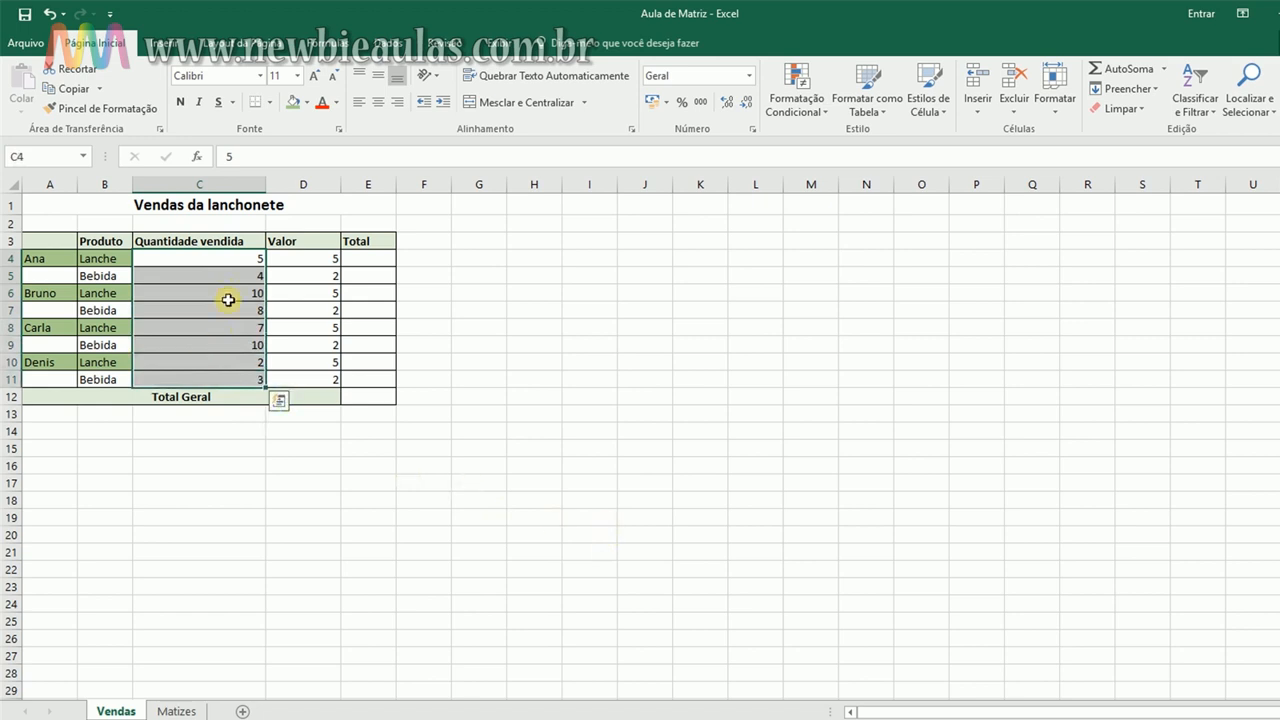
drag(300, 261, 309, 377)
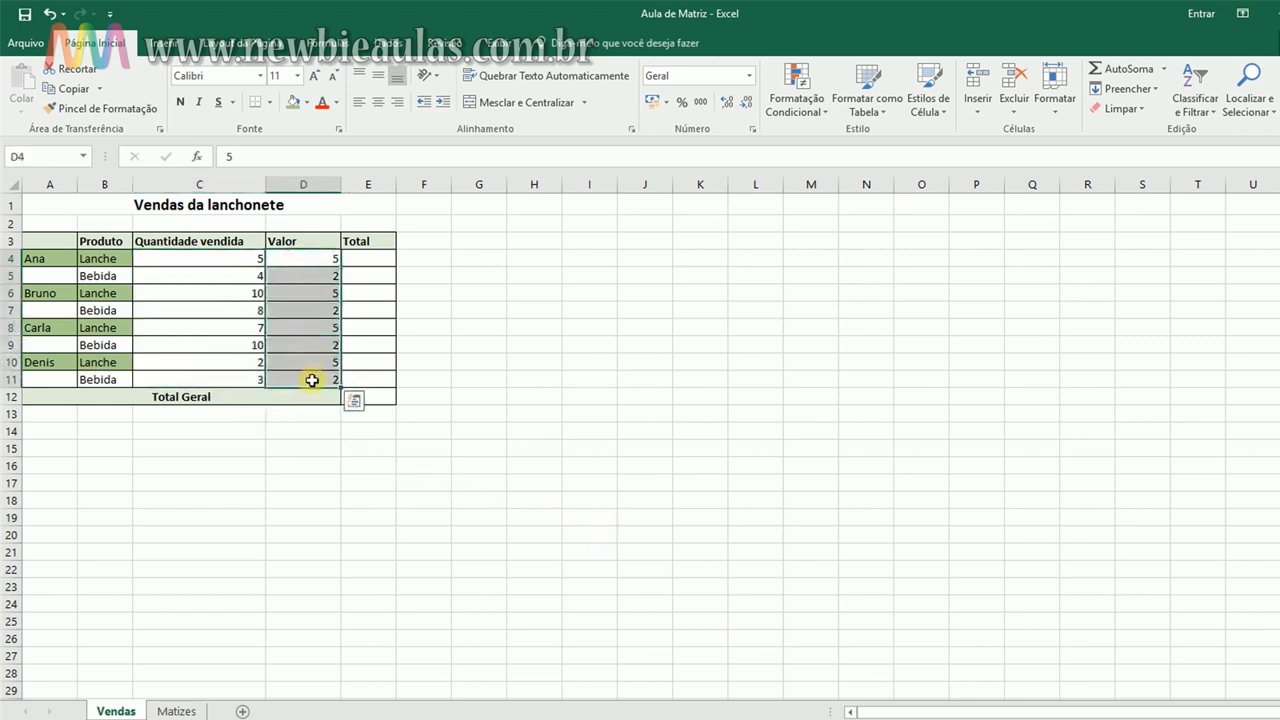
click(193, 258)
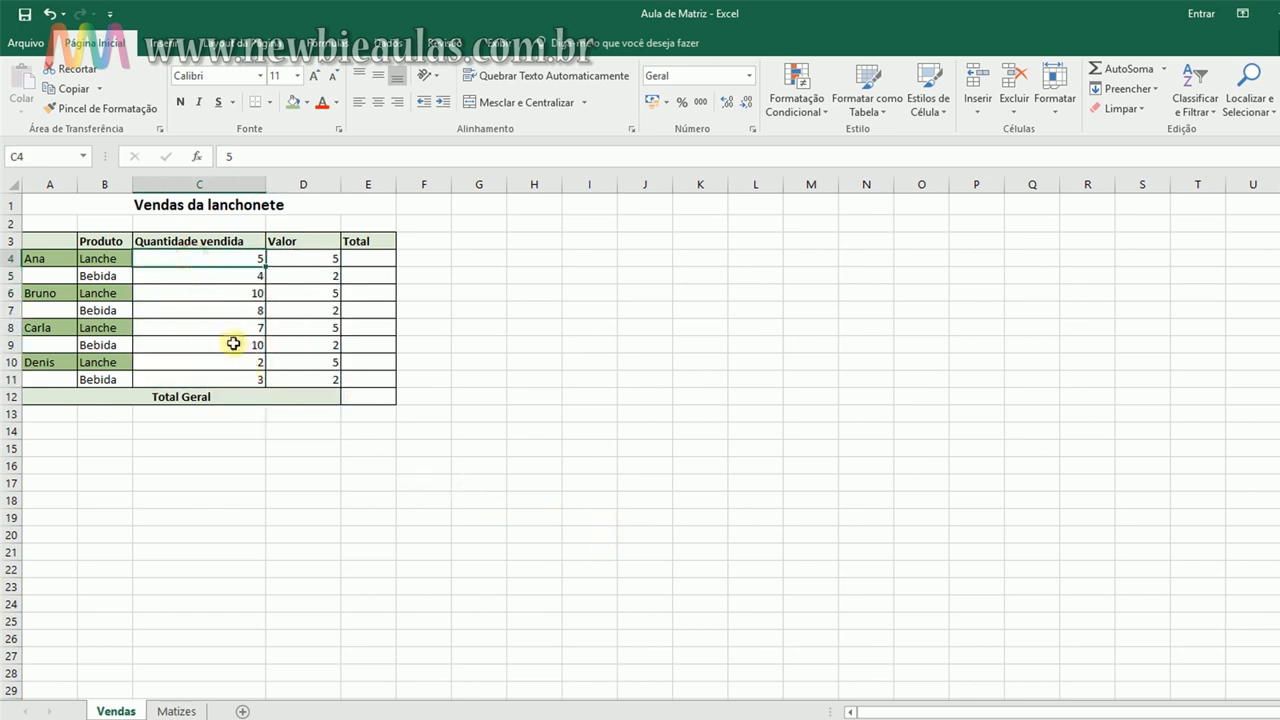
key(ctrl+c)
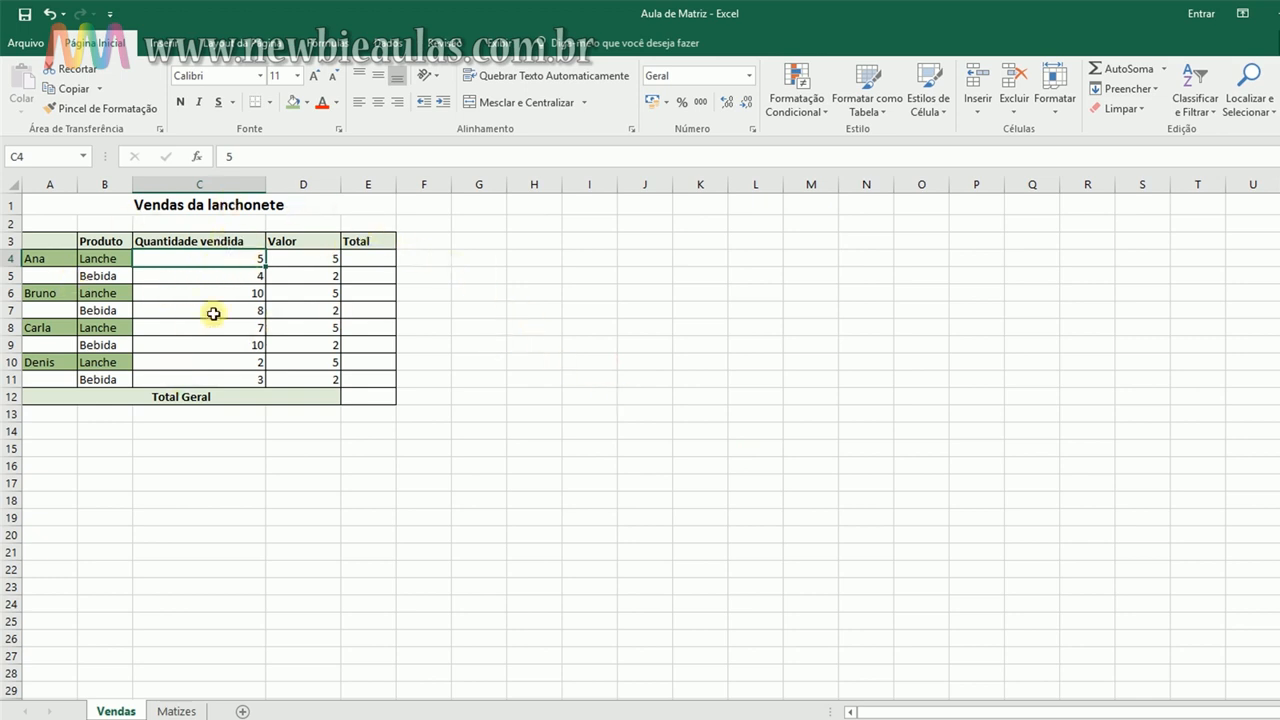
drag(191, 260, 179, 376)
drag(325, 262, 309, 380)
drag(252, 258, 254, 370)
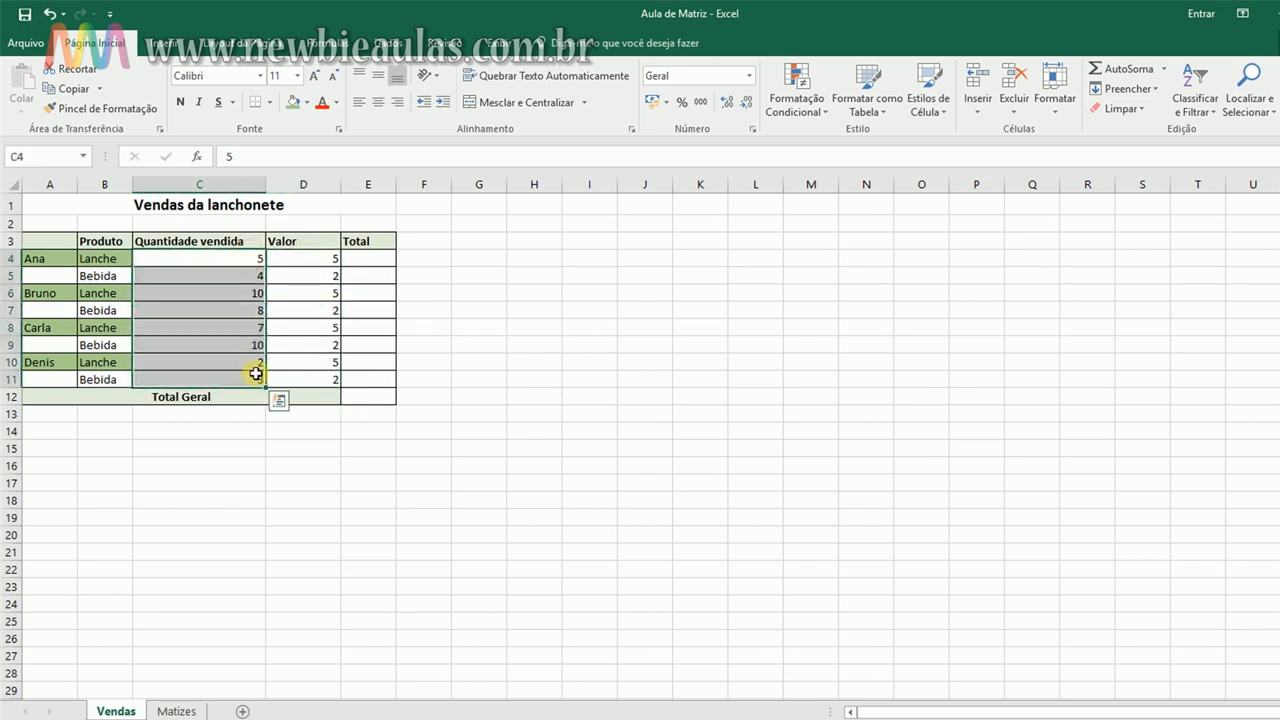
drag(298, 260, 296, 378)
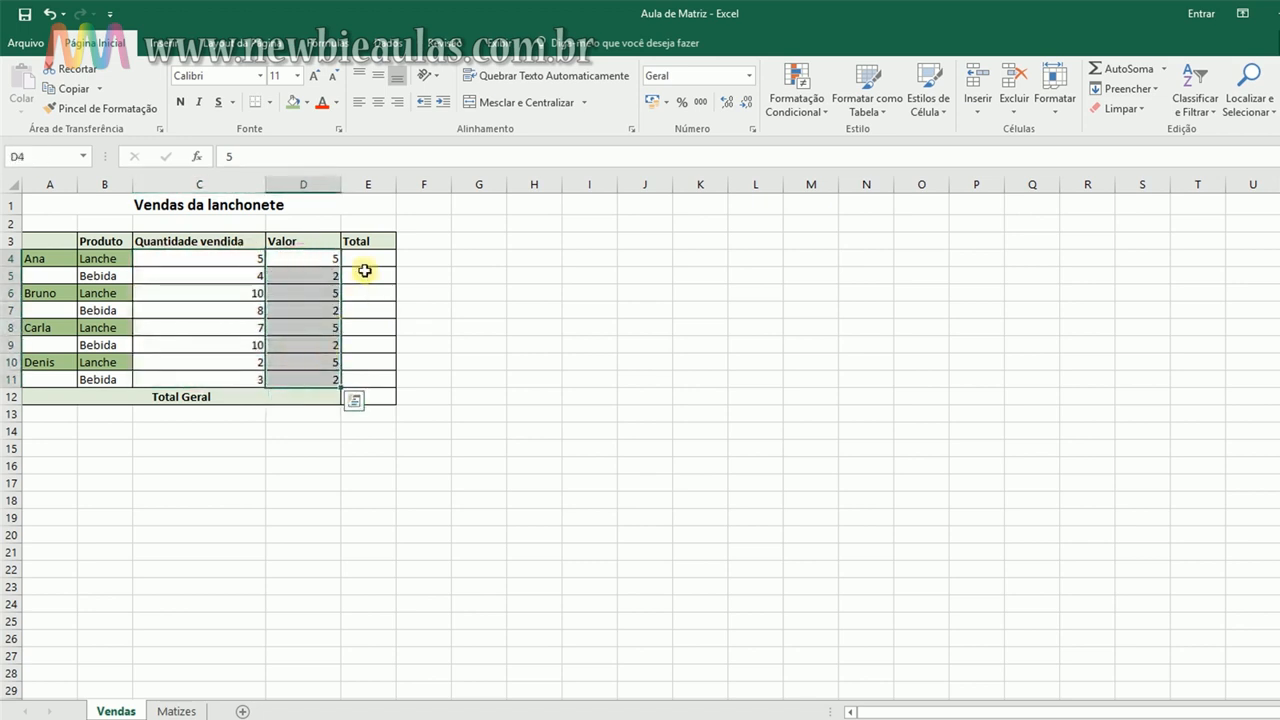
click(362, 260)
drag(362, 260, 363, 378)
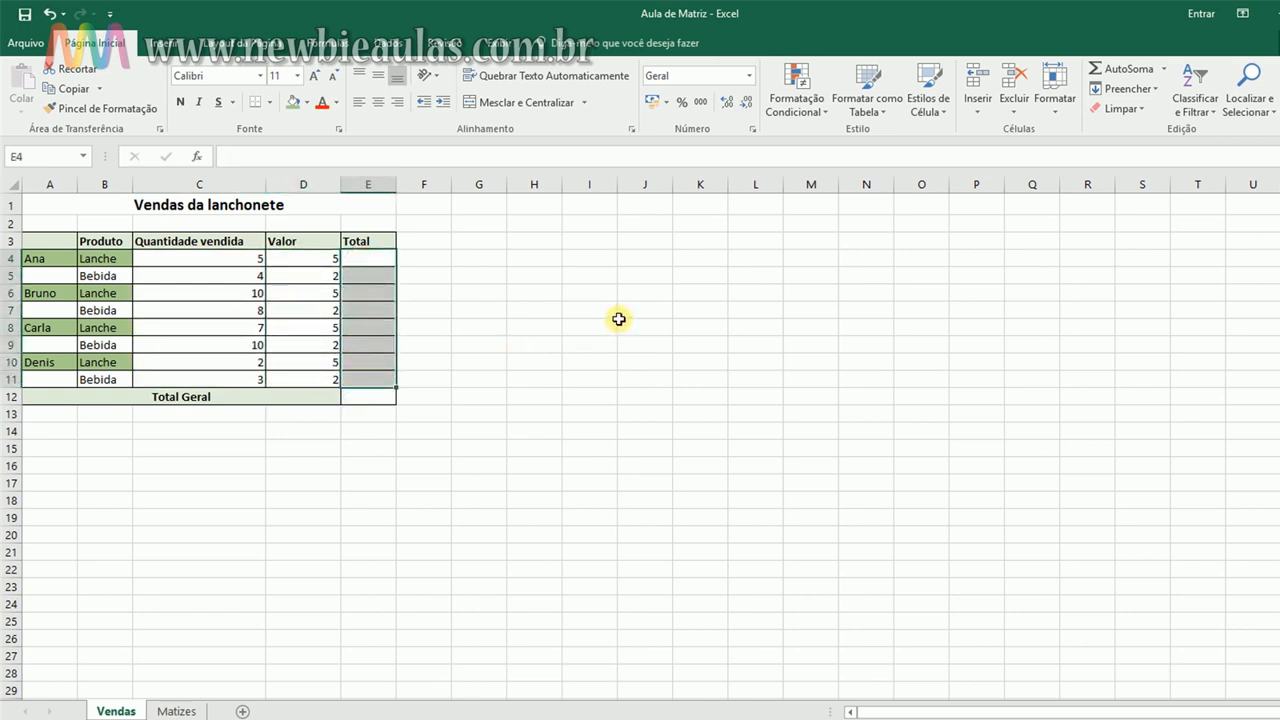
click(612, 314)
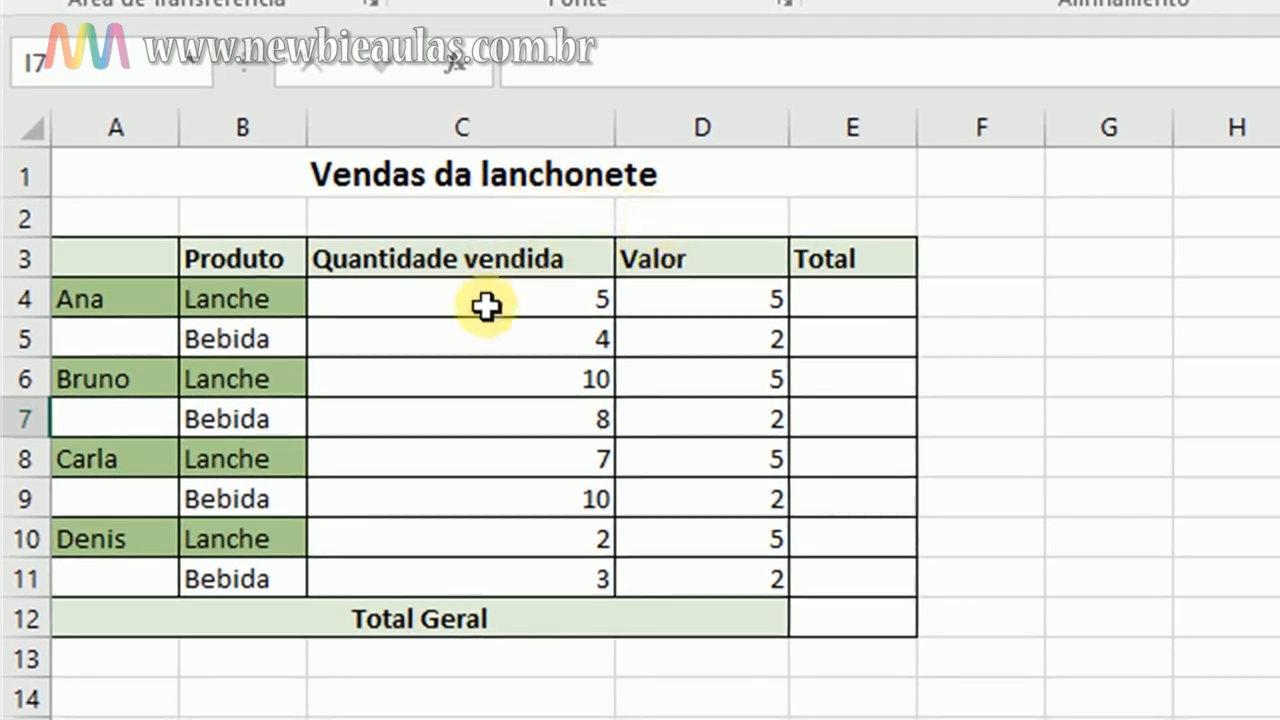
- Fill the Total cells E4:E11 with the single array formula =C4:C11*D4:D11, multiplying quantity sold by value
click(836, 300)
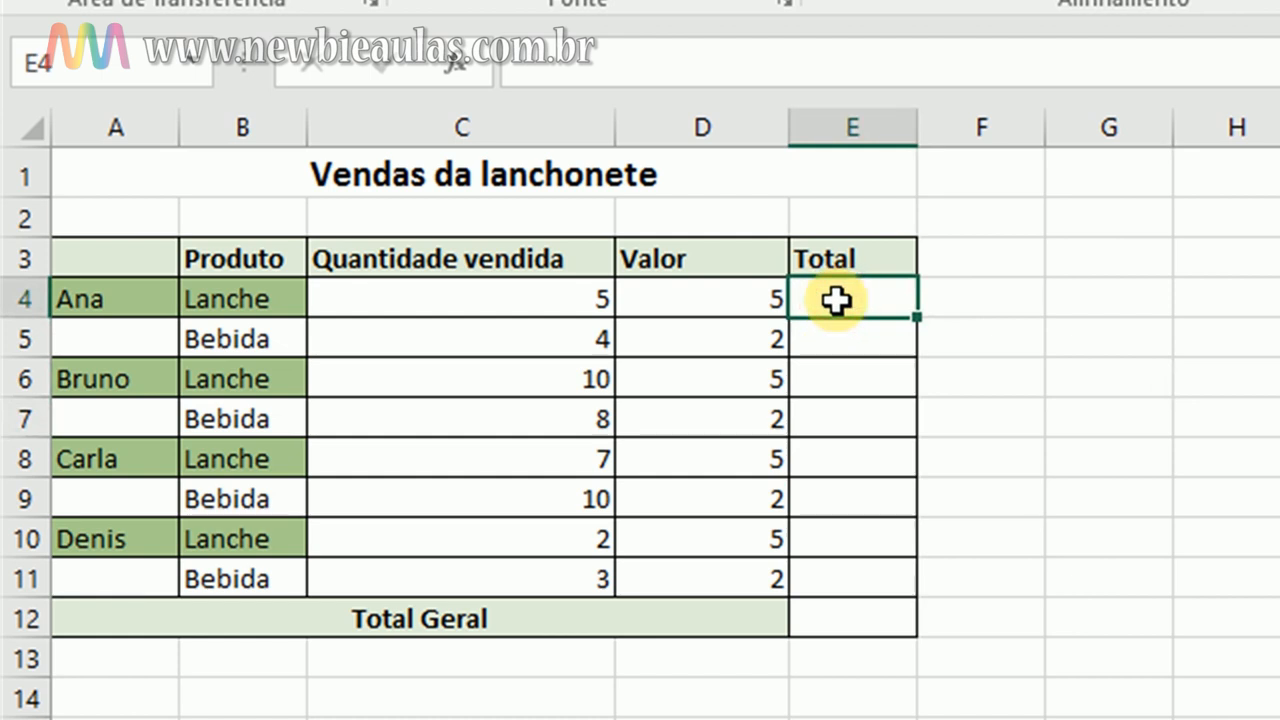
drag(836, 300, 838, 569)
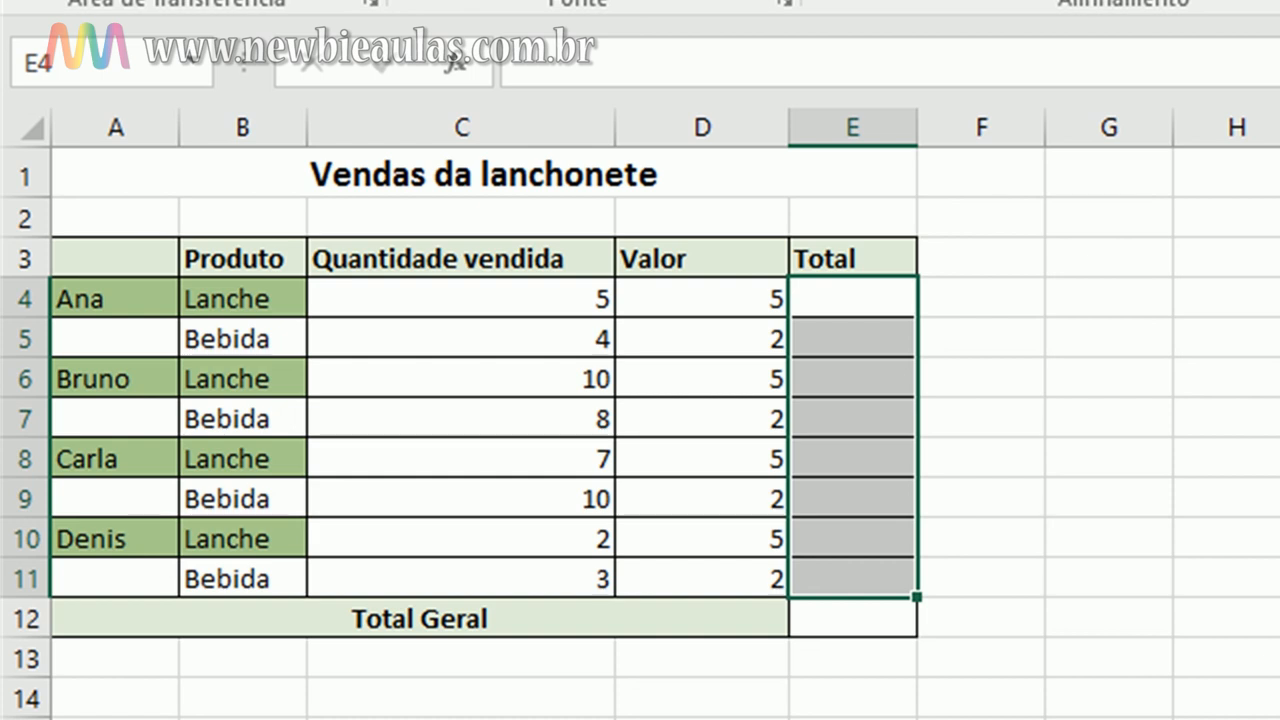
text(=)
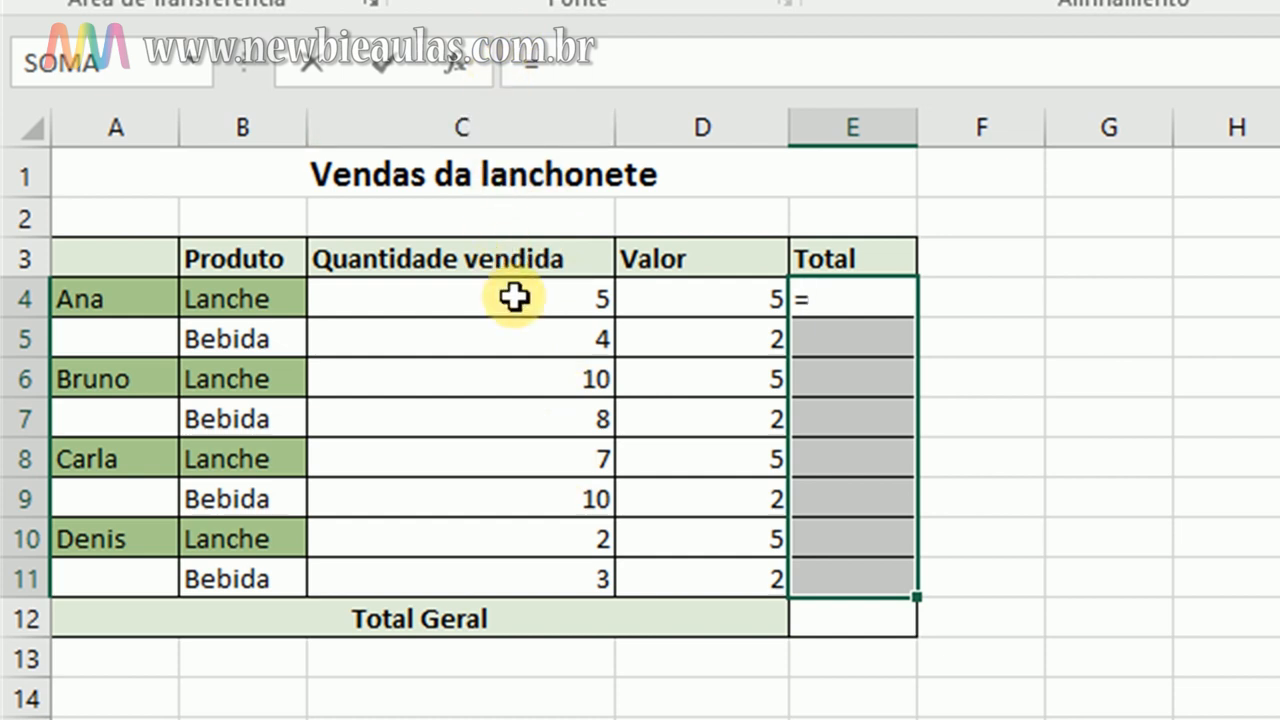
drag(513, 296, 494, 569)
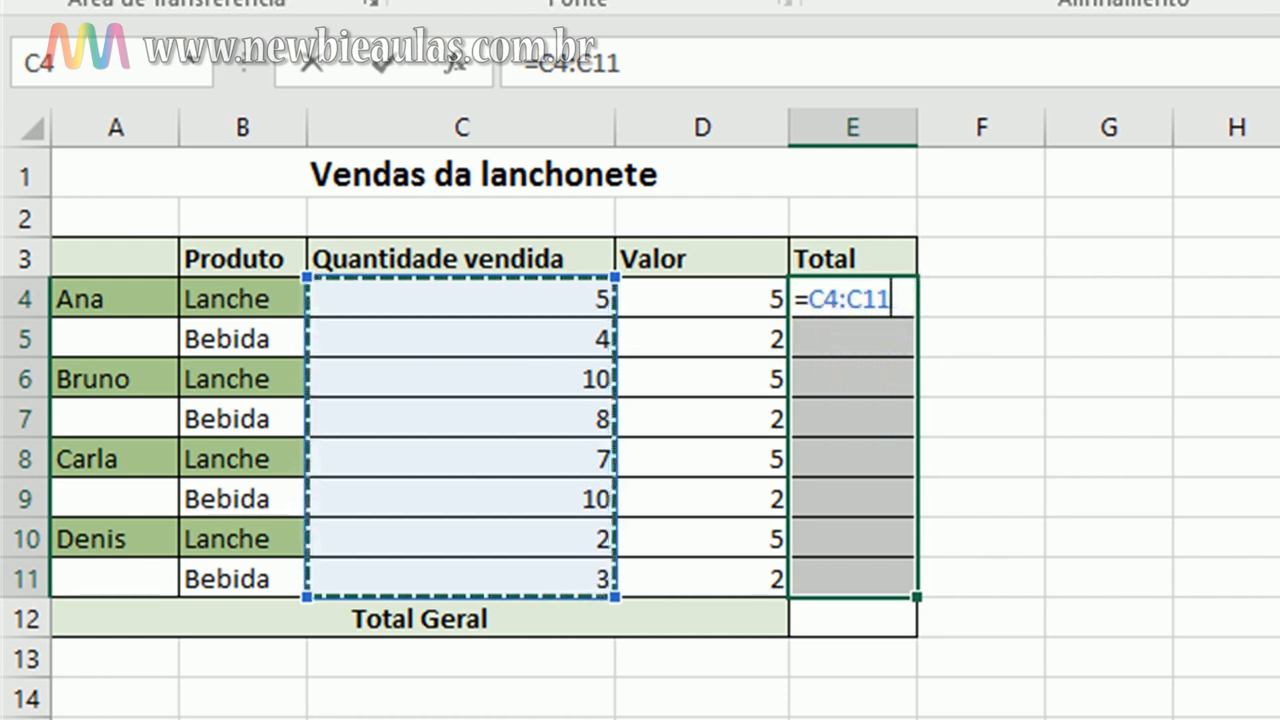
text(*)
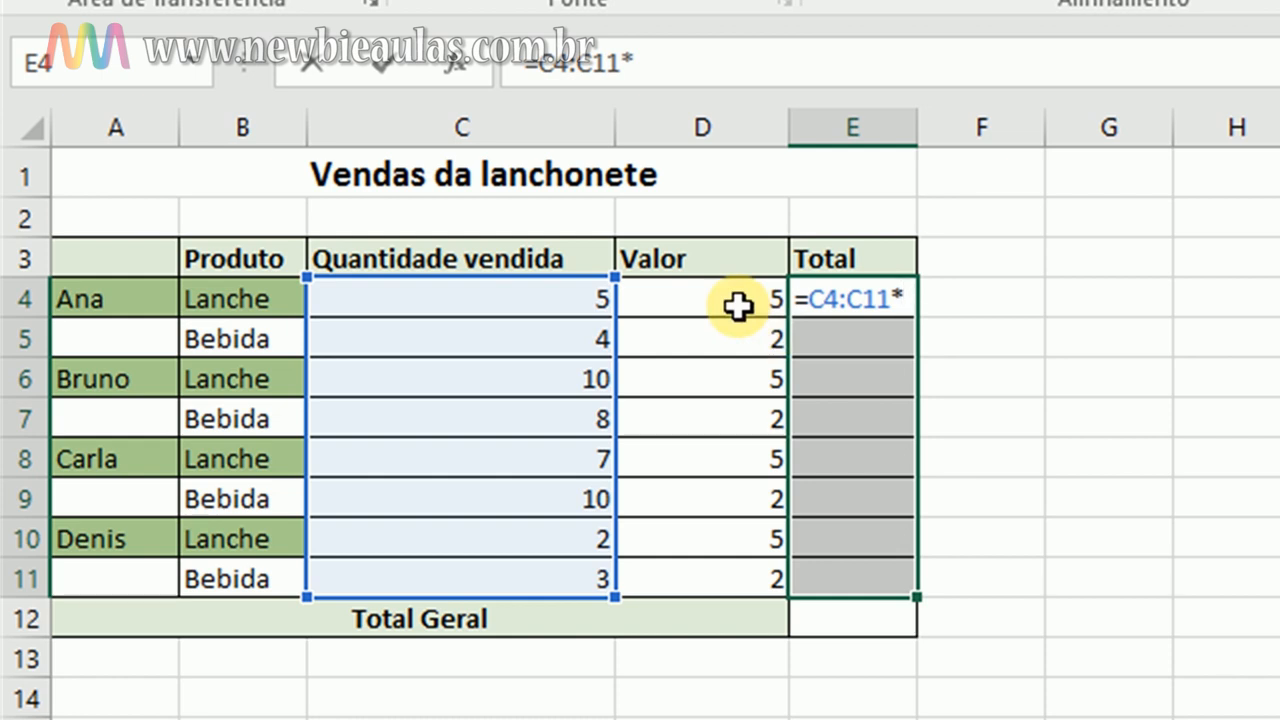
drag(738, 307, 737, 581)
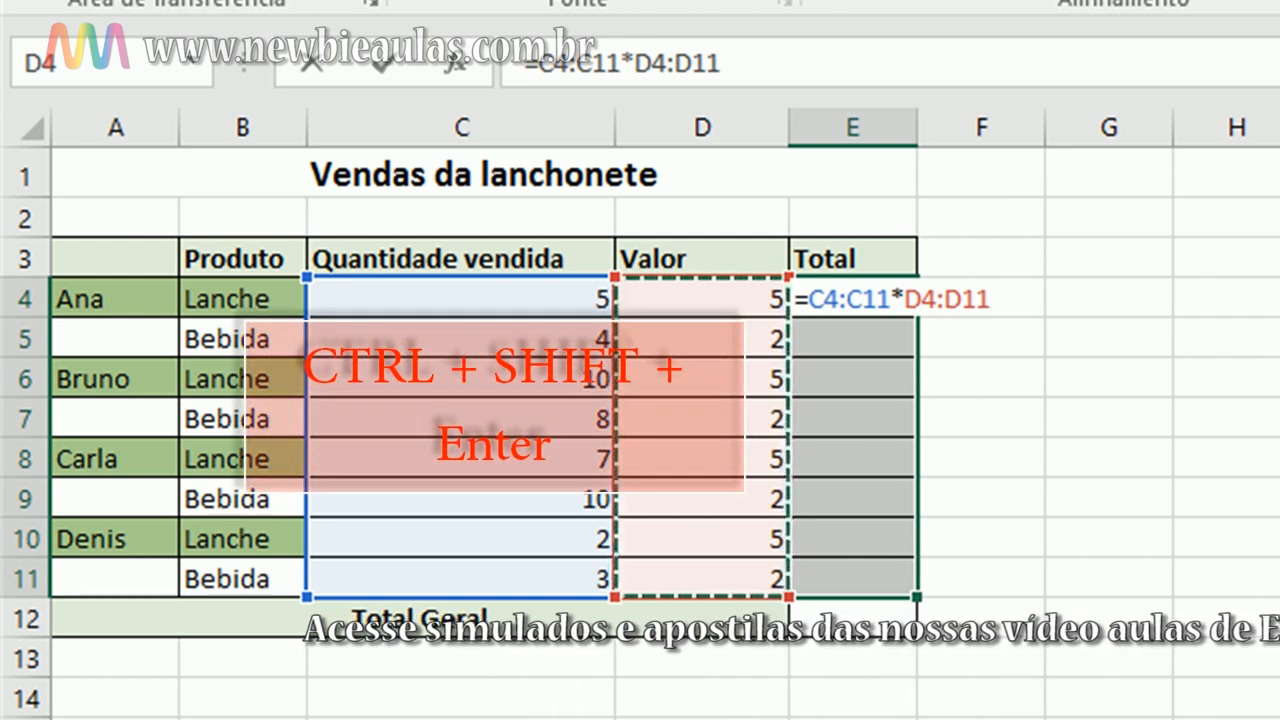
key(ctrl+shift+Return)
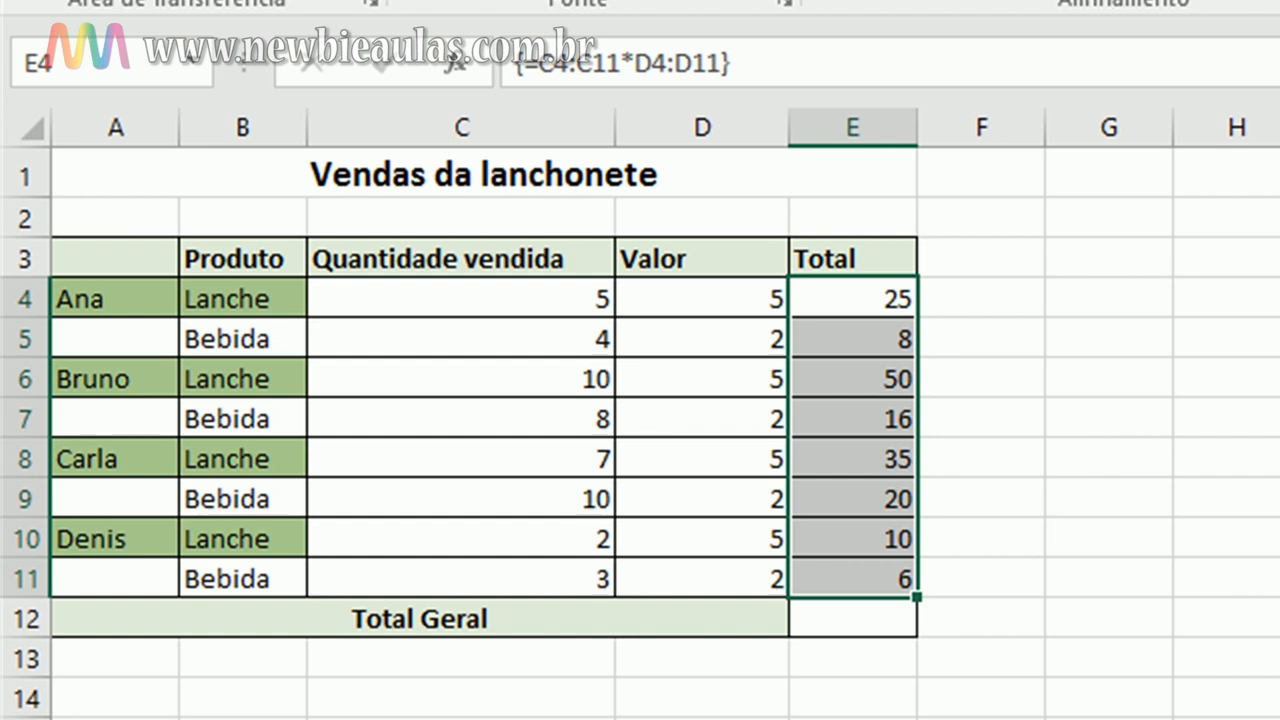
click(1279, 658)
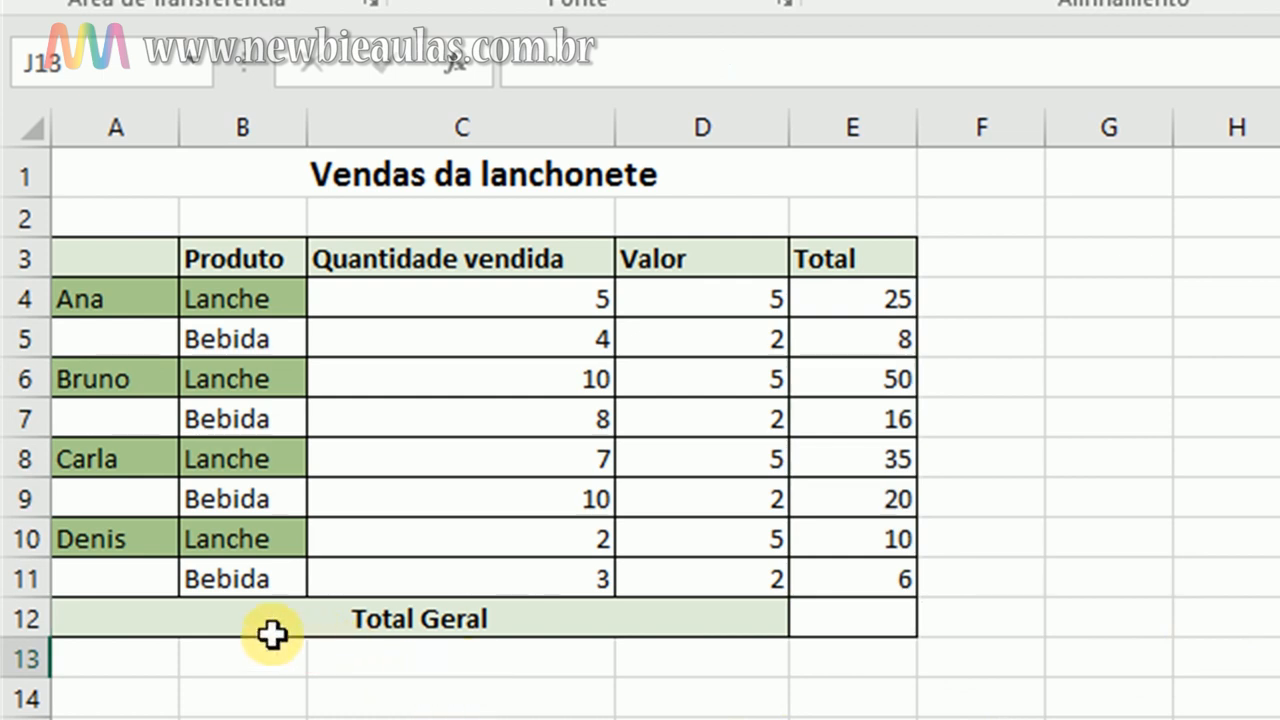
- Calculate Total Geral in E12 with the array formula =SOMA(C4:C11*D4:D11)
click(840, 617)
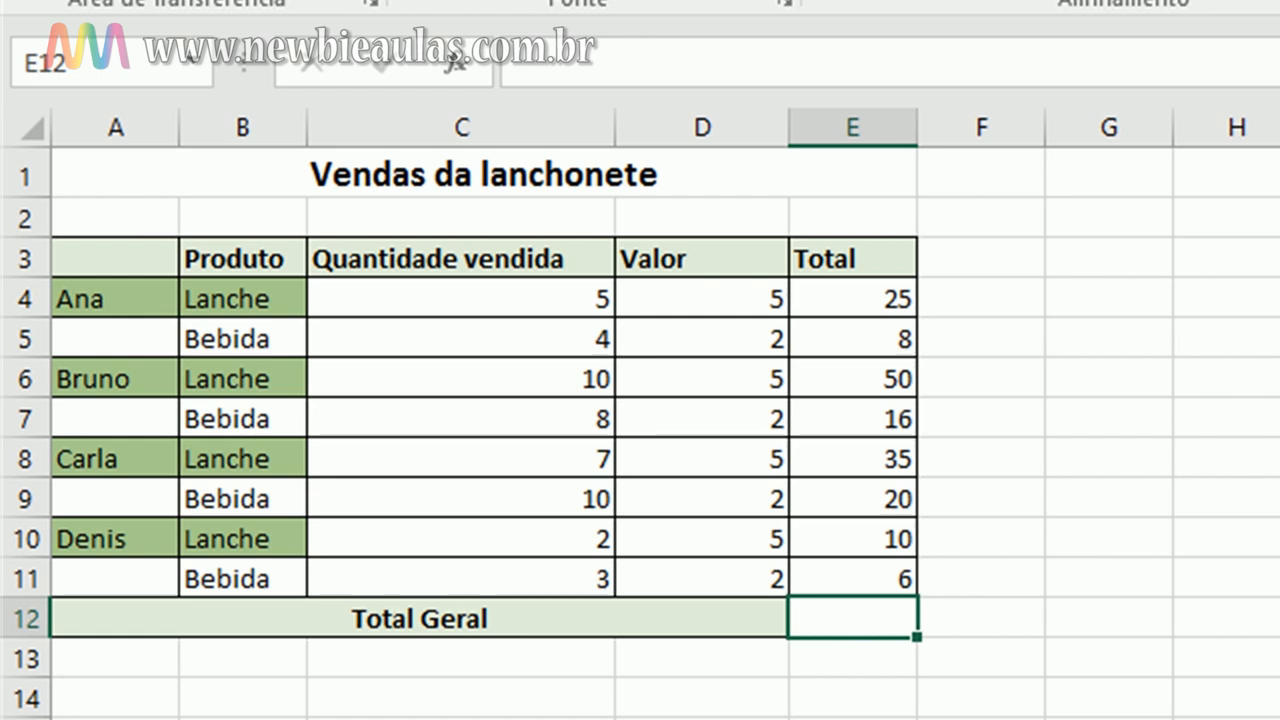
text(=)
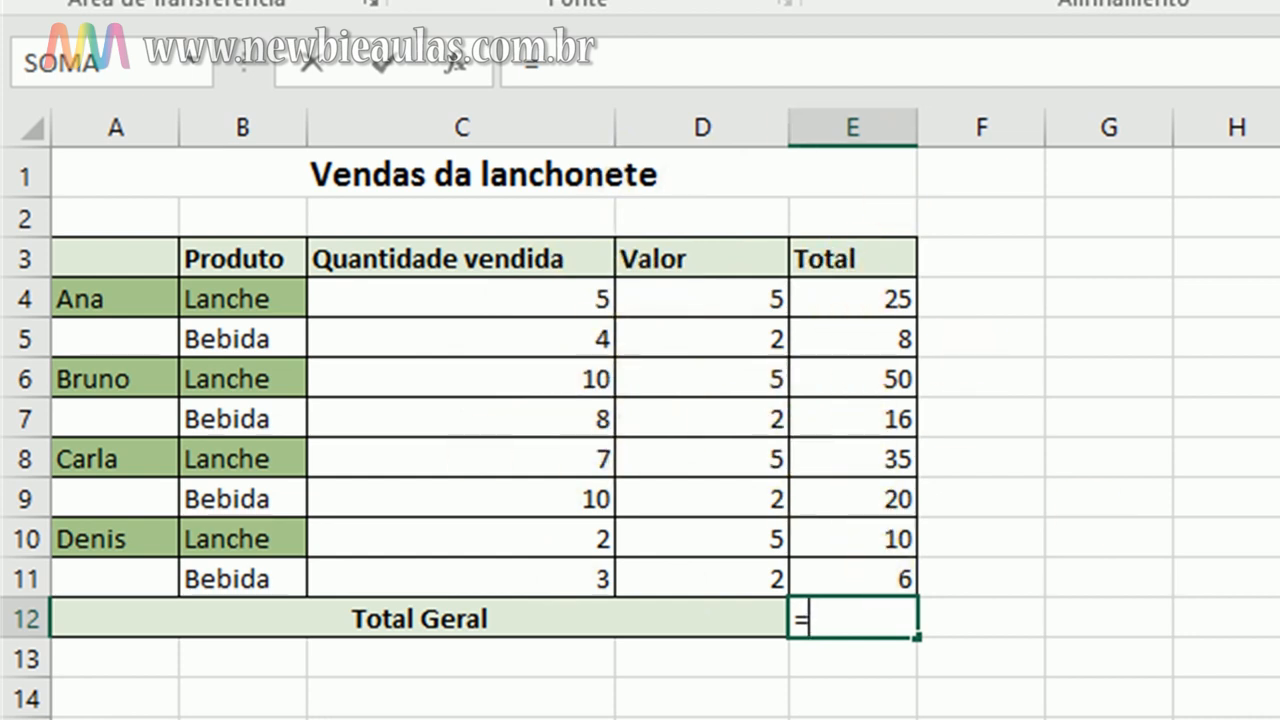
text(soma)
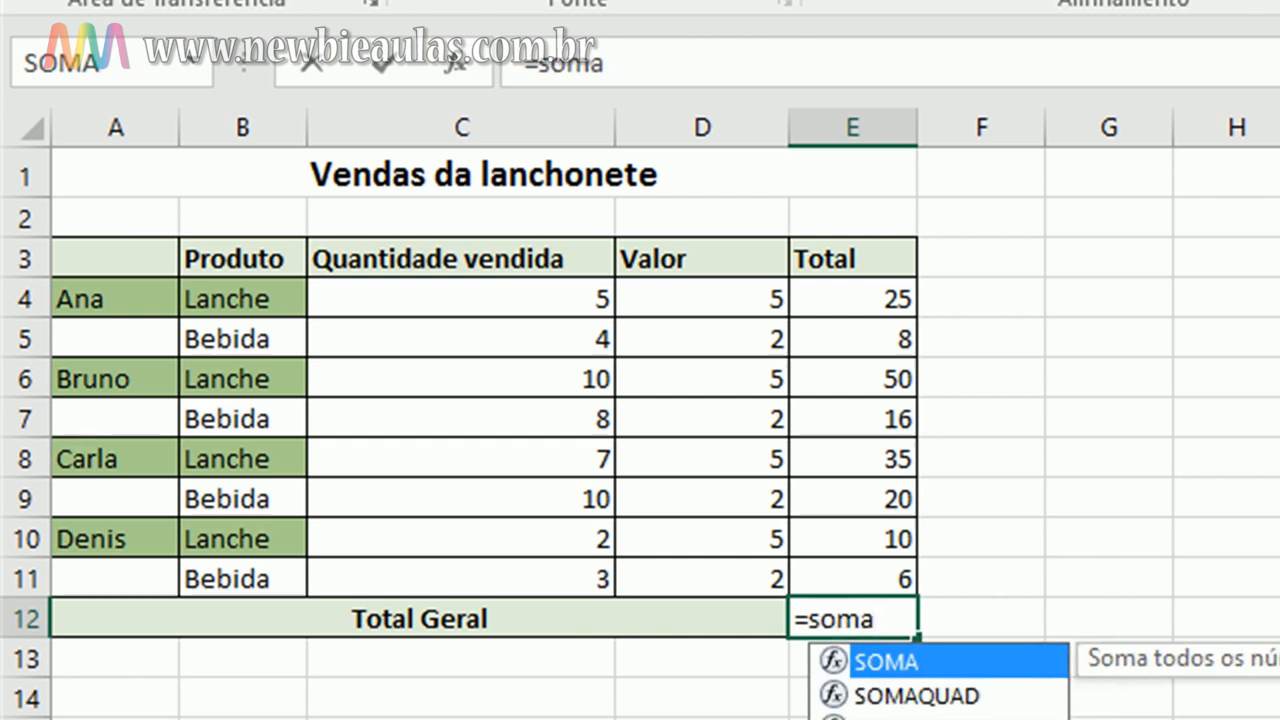
text(()
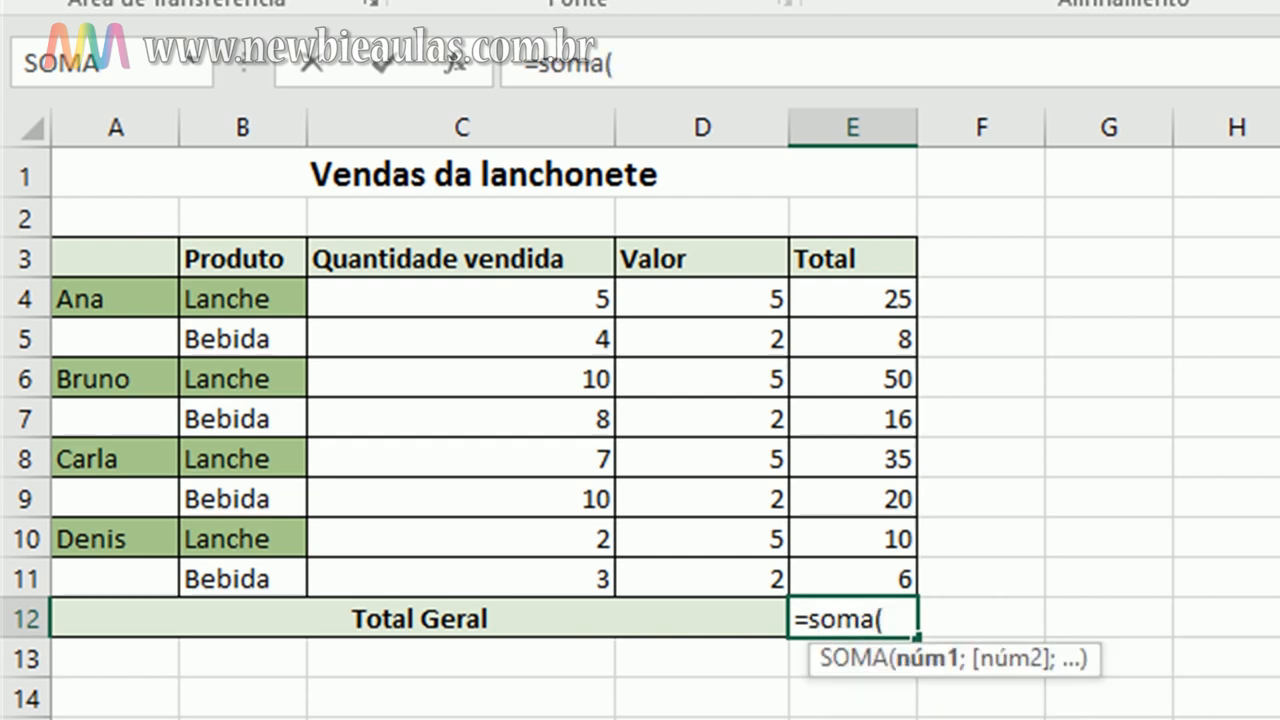
click(572, 288)
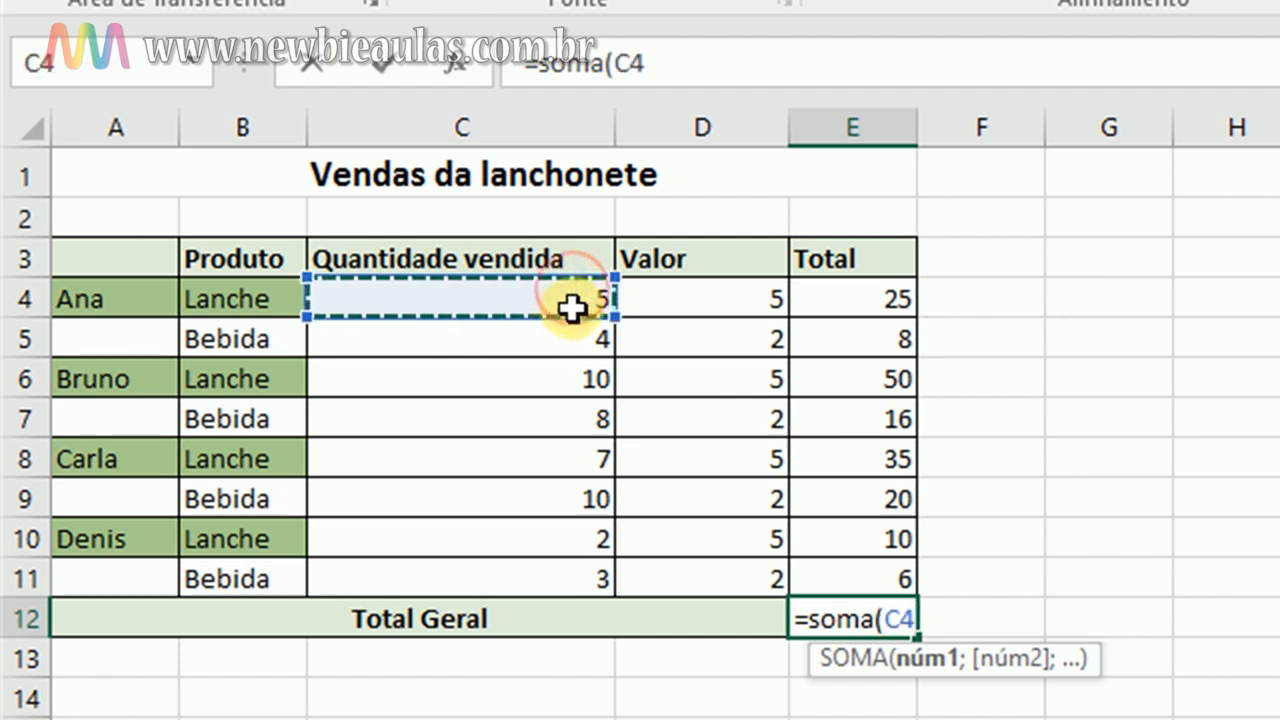
drag(572, 308, 563, 569)
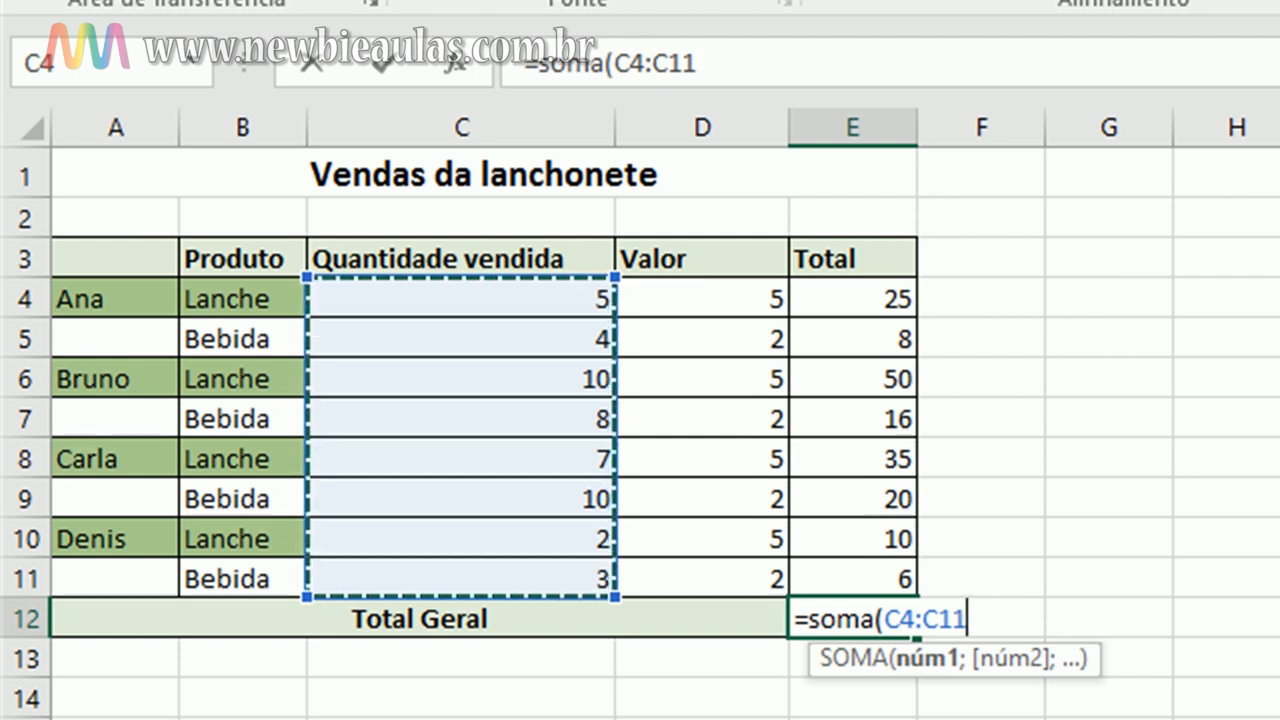
text(*)
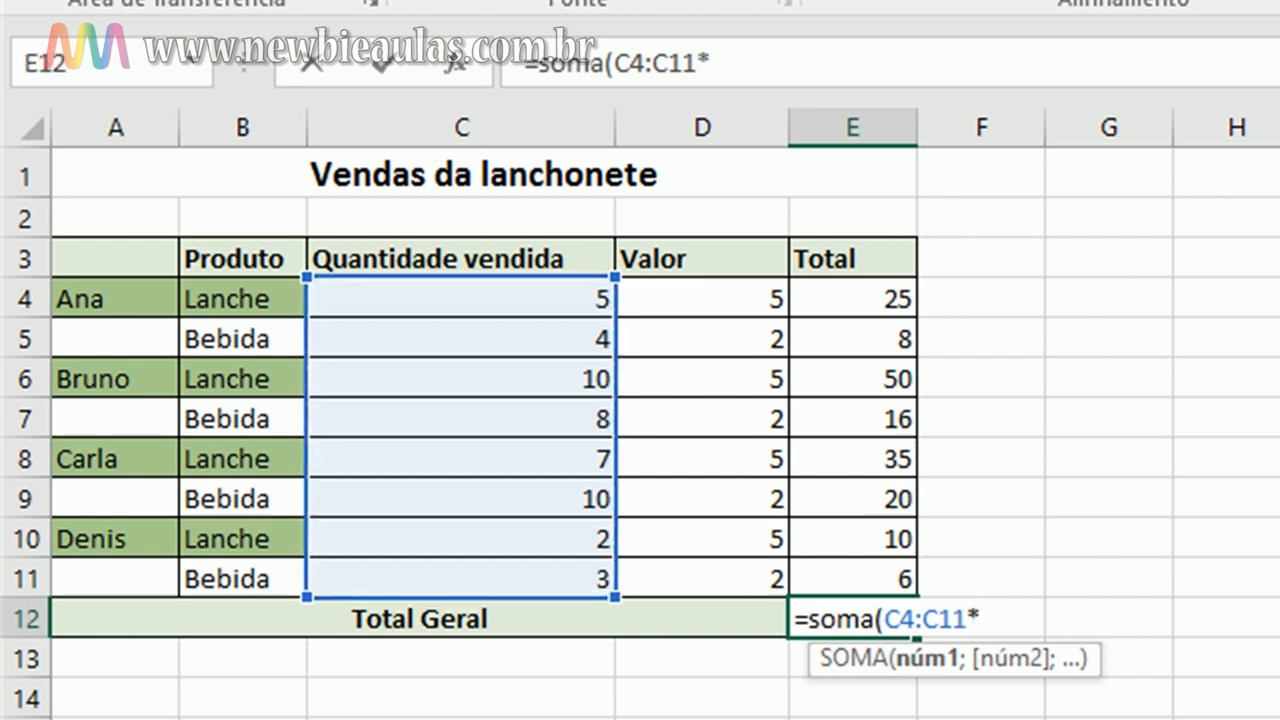
drag(686, 296, 703, 591)
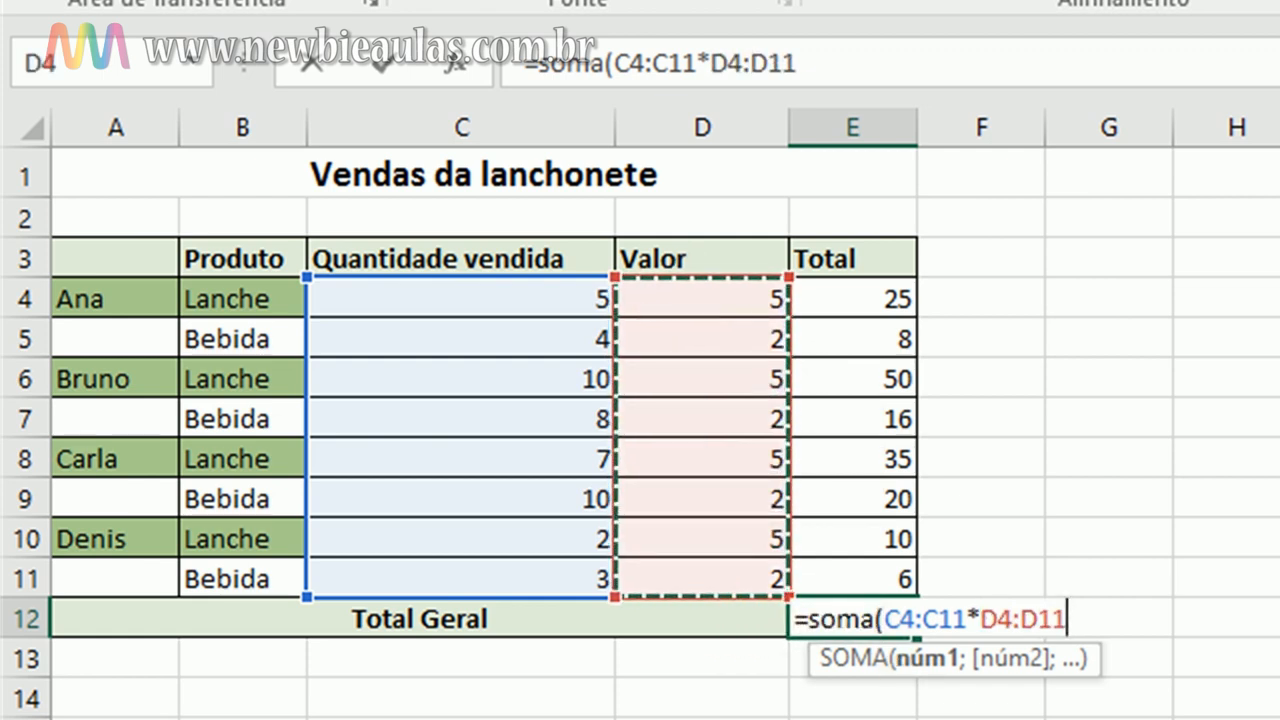
text())
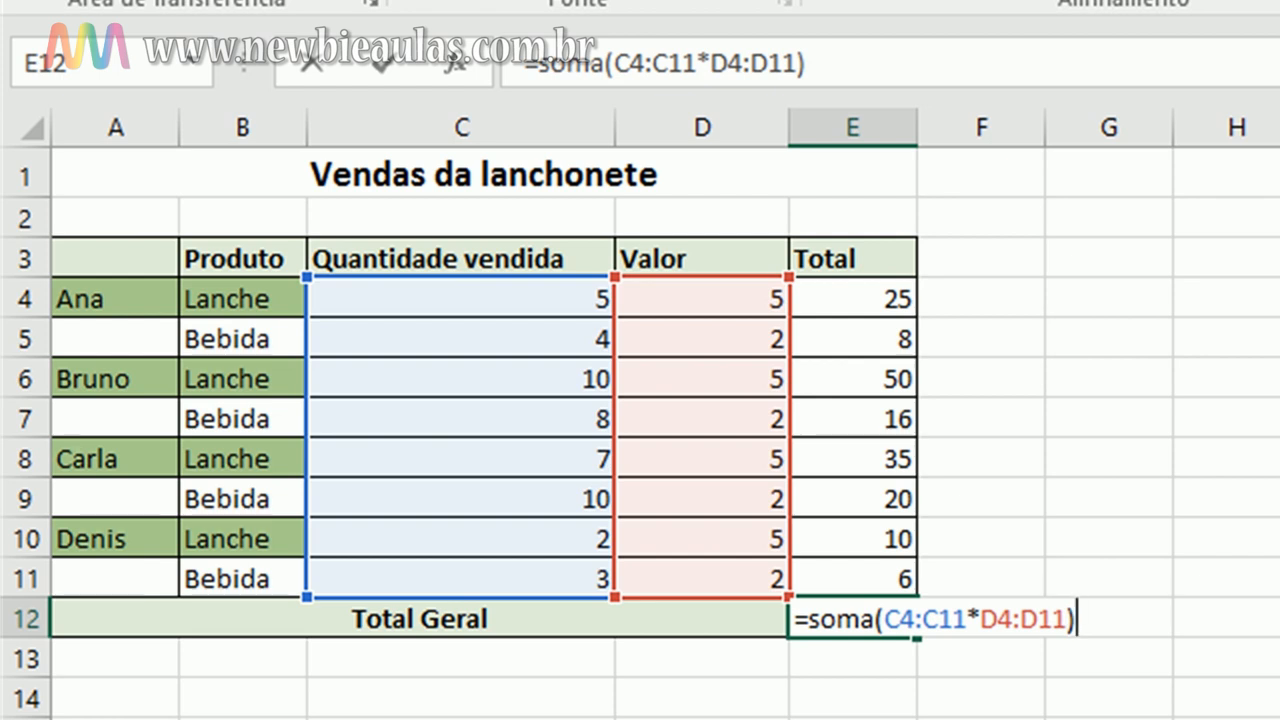
key(ctrl+shift+Return)
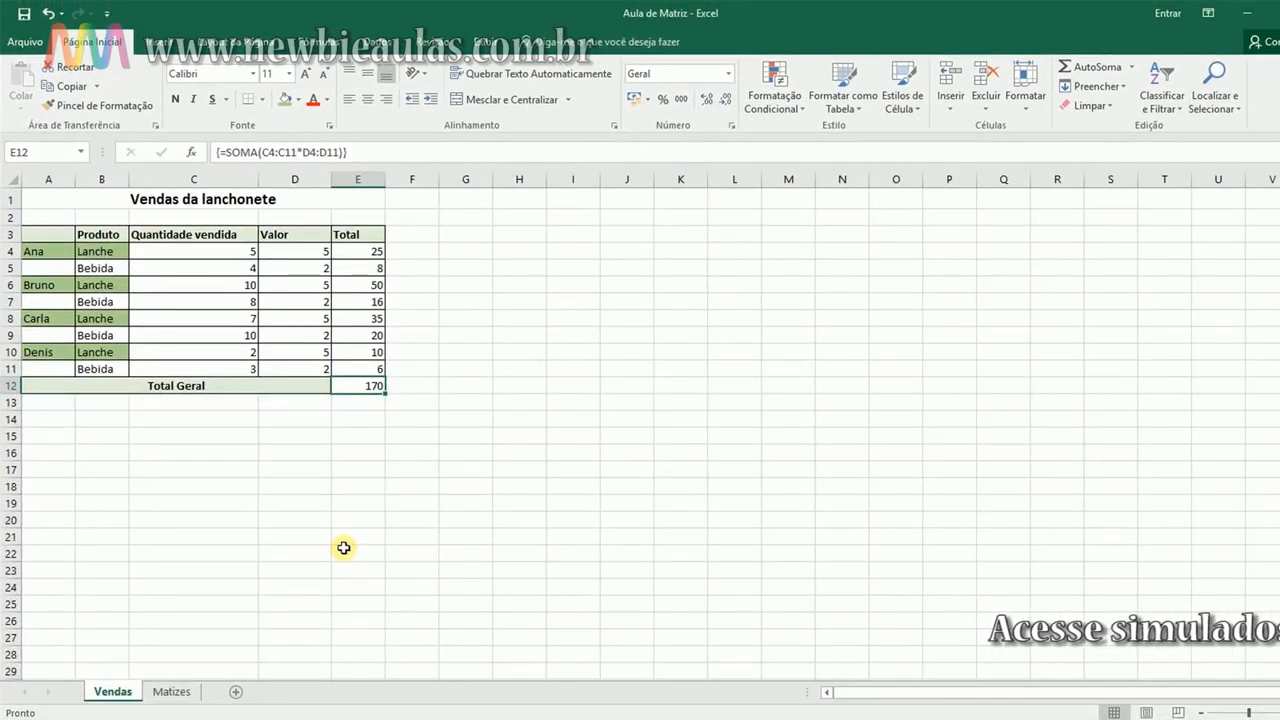
- On the Matizes sheet, fill the A + B block A7:C9 with the array formula =A2:C4+E2:G4
click(172, 691)
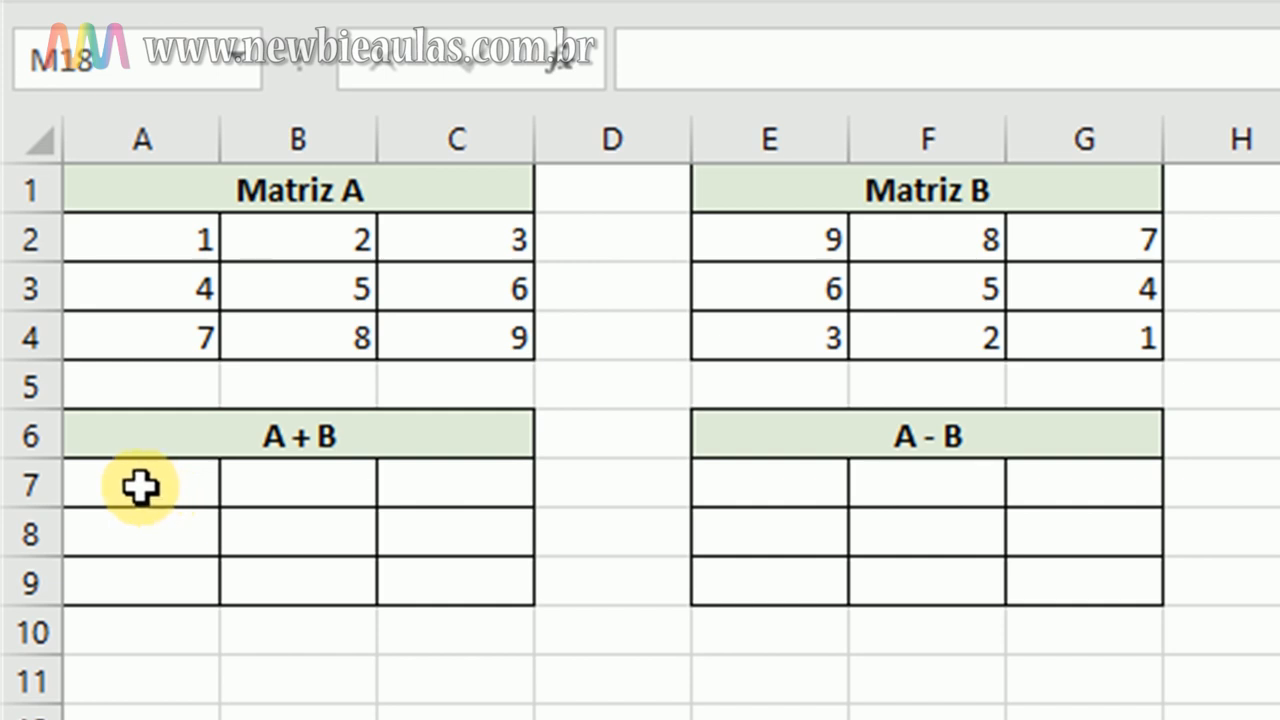
drag(137, 486, 455, 595)
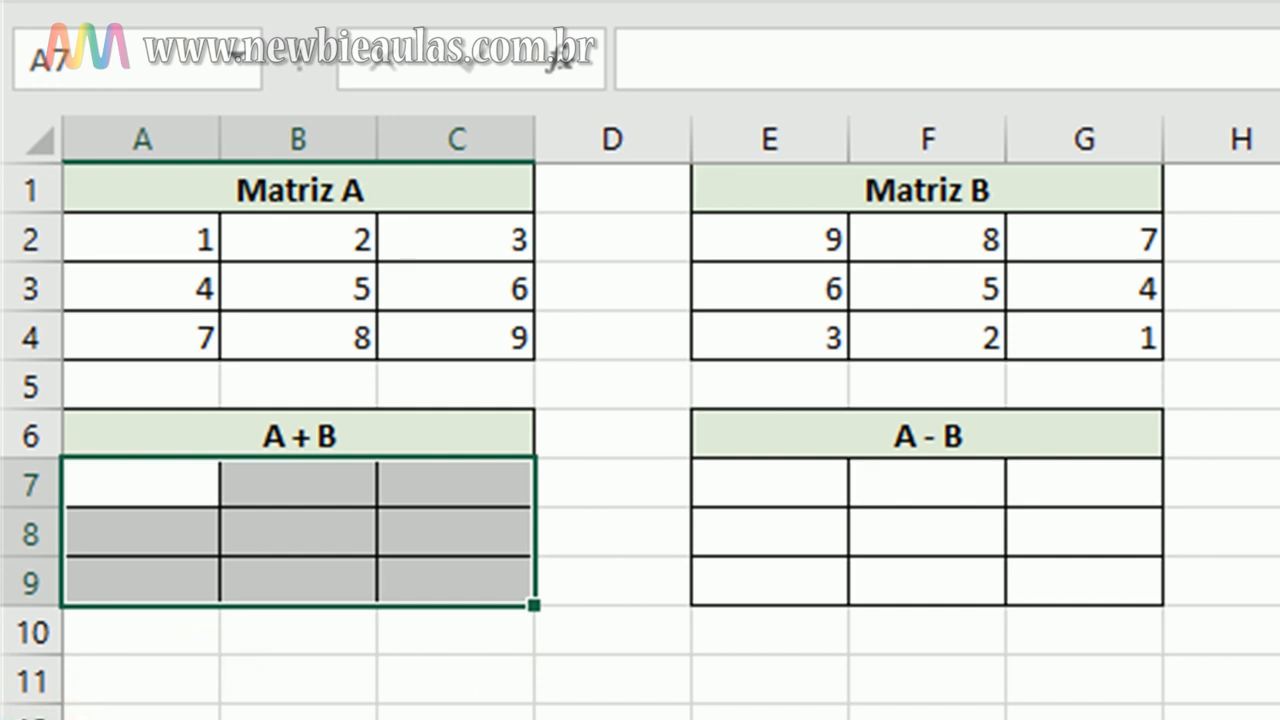
text(=)
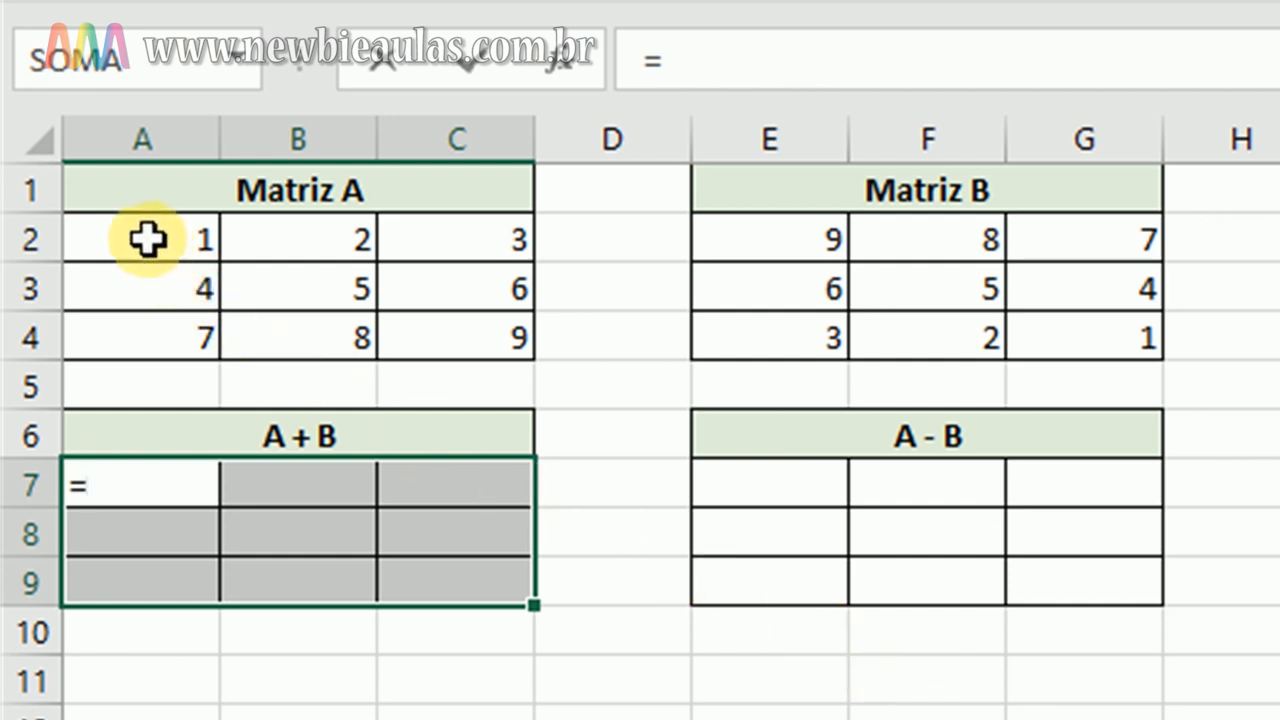
drag(147, 238, 449, 351)
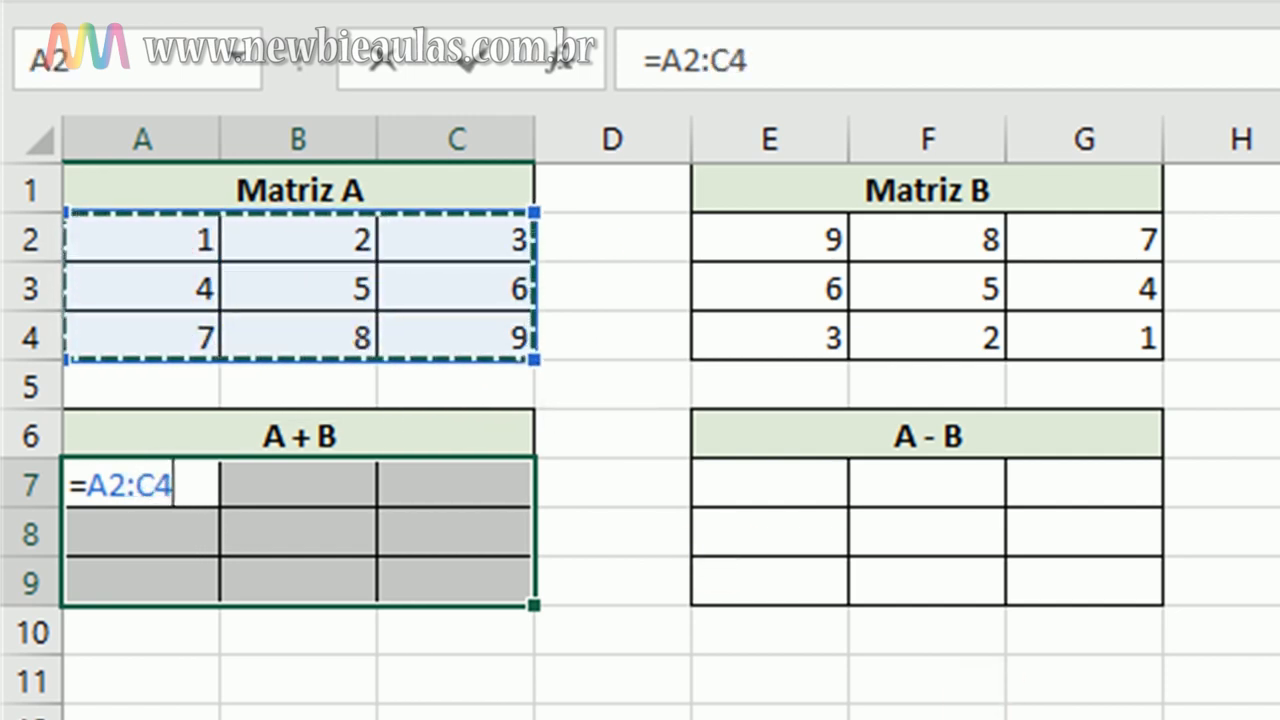
text(+)
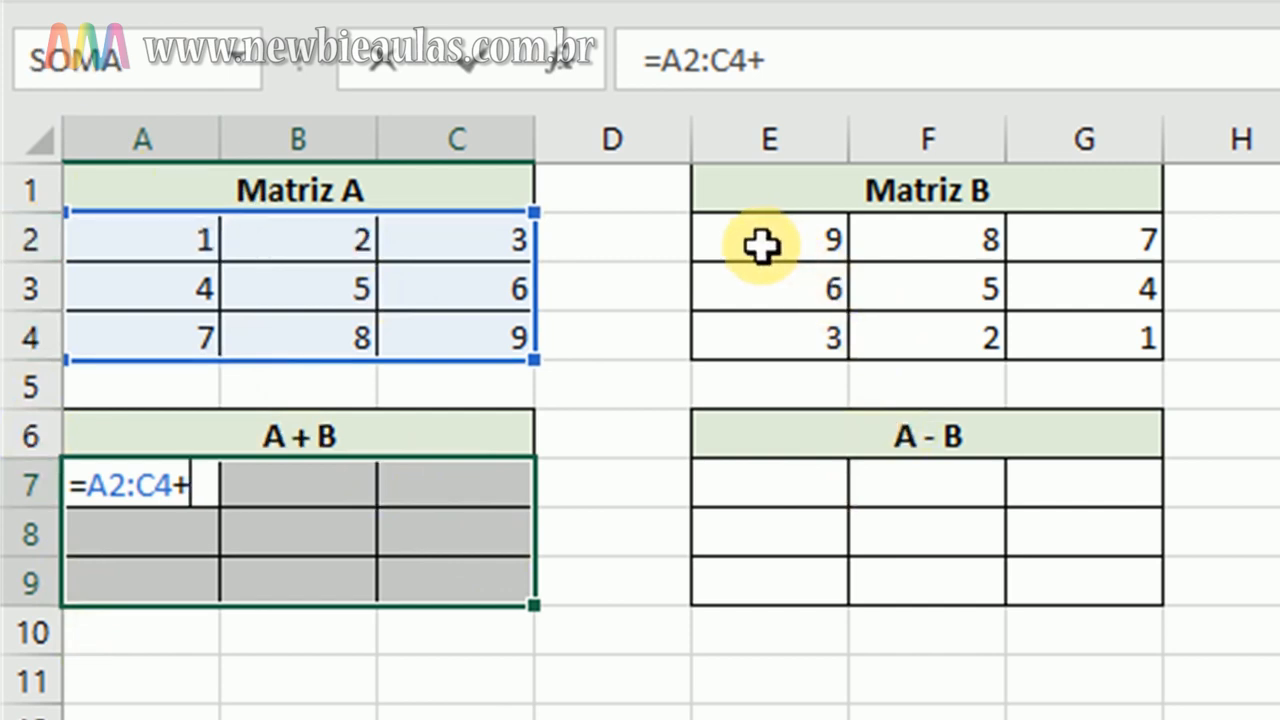
drag(762, 245, 1088, 342)
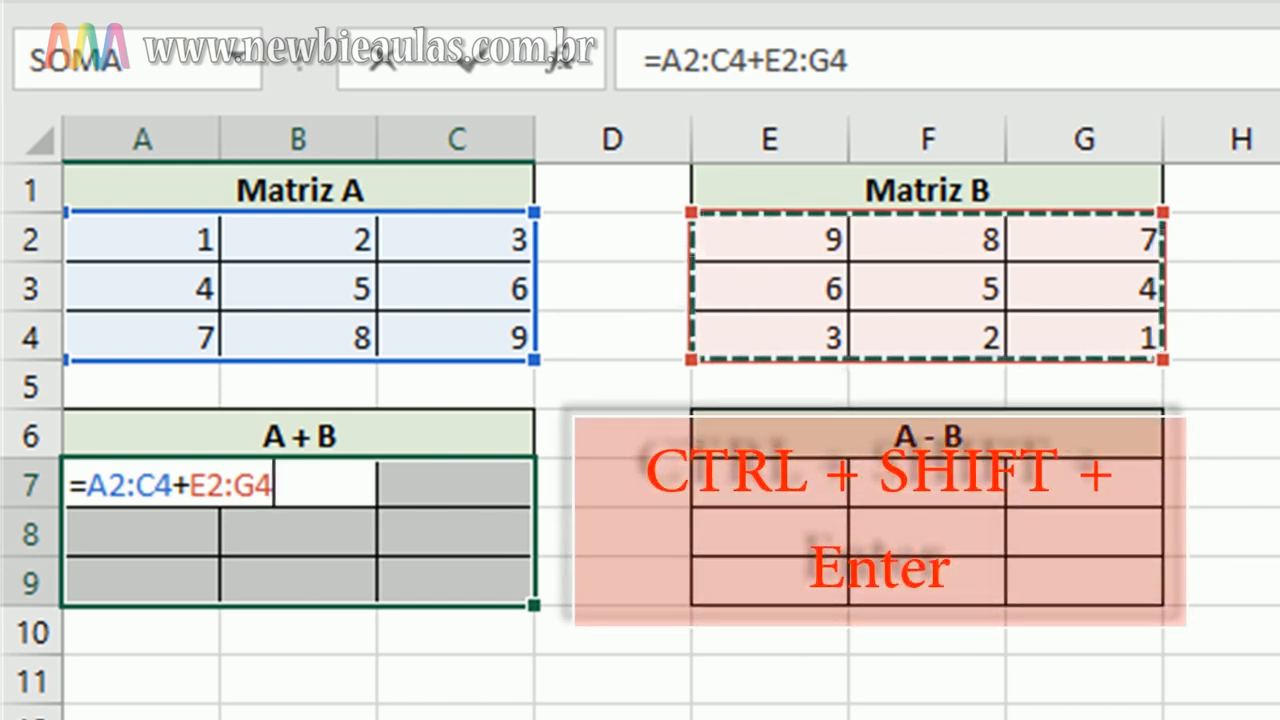
key(ctrl+shift+Return)
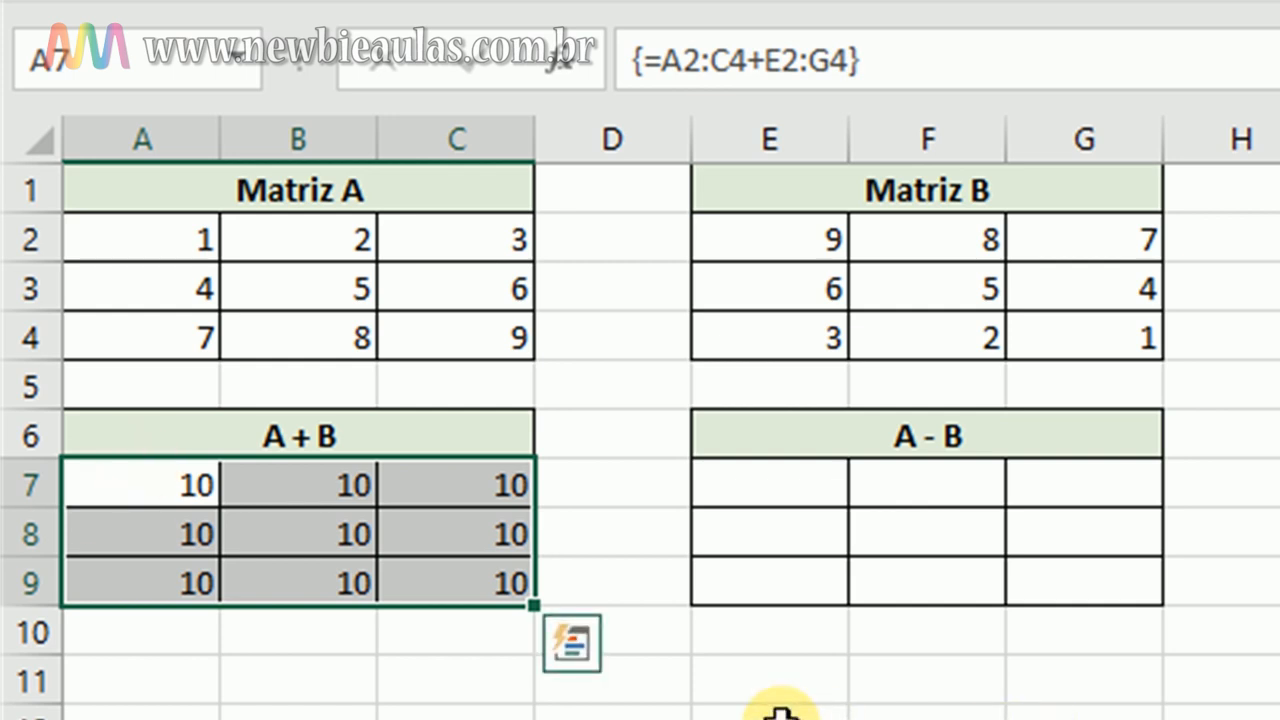
- Fill the A - B block E7:G9 with the single array formula =A2:C4-E2:G4, subtracting Matriz B from Matriz A
click(349, 529)
click(265, 497)
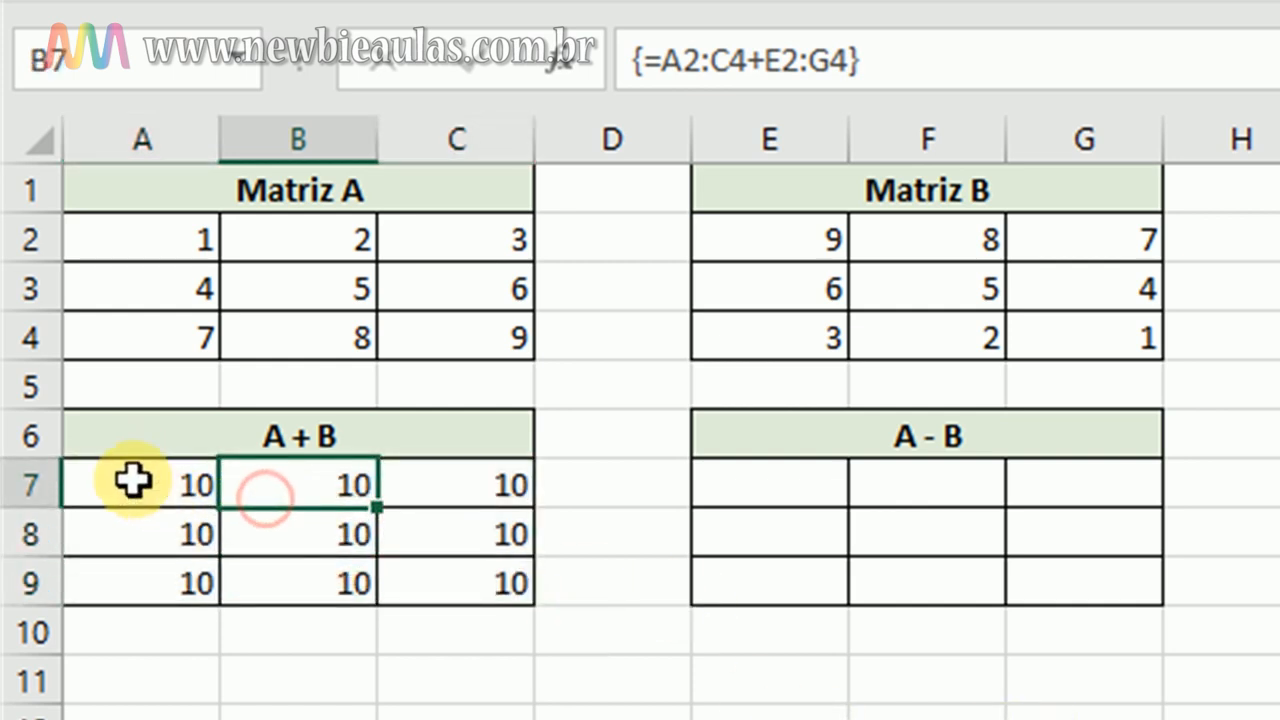
click(150, 533)
click(770, 500)
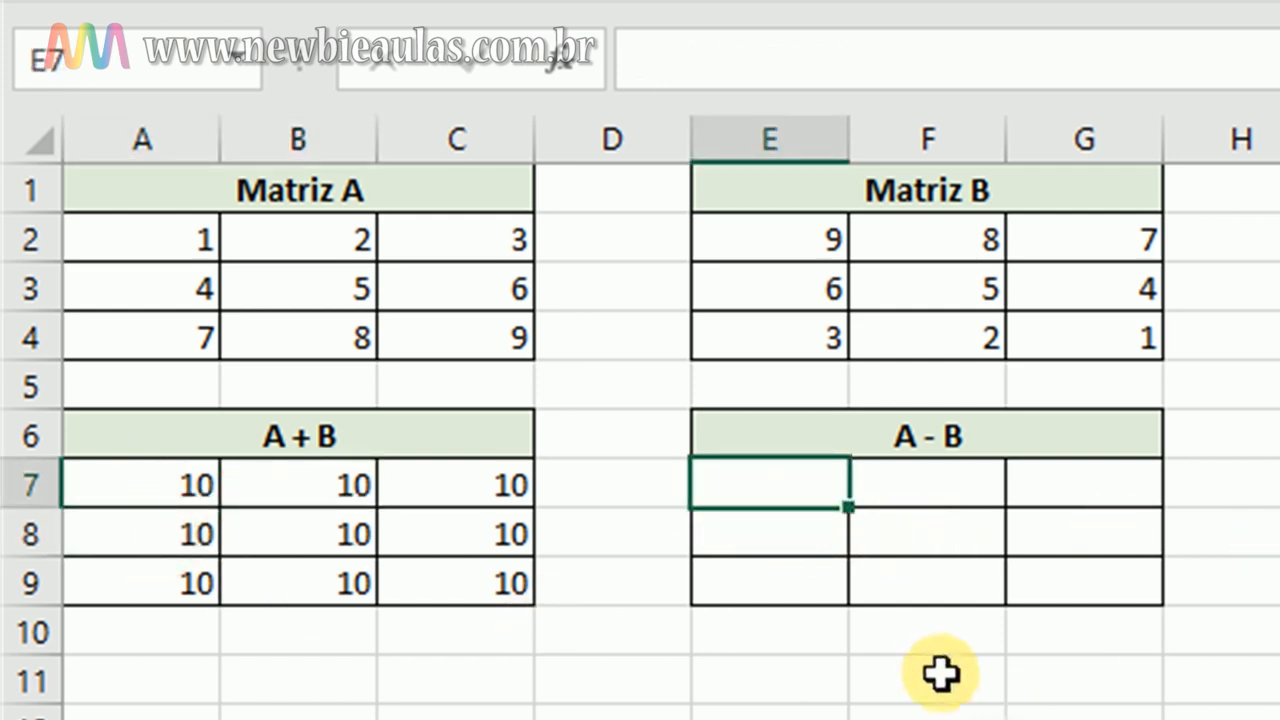
click(925, 706)
drag(748, 485, 1086, 590)
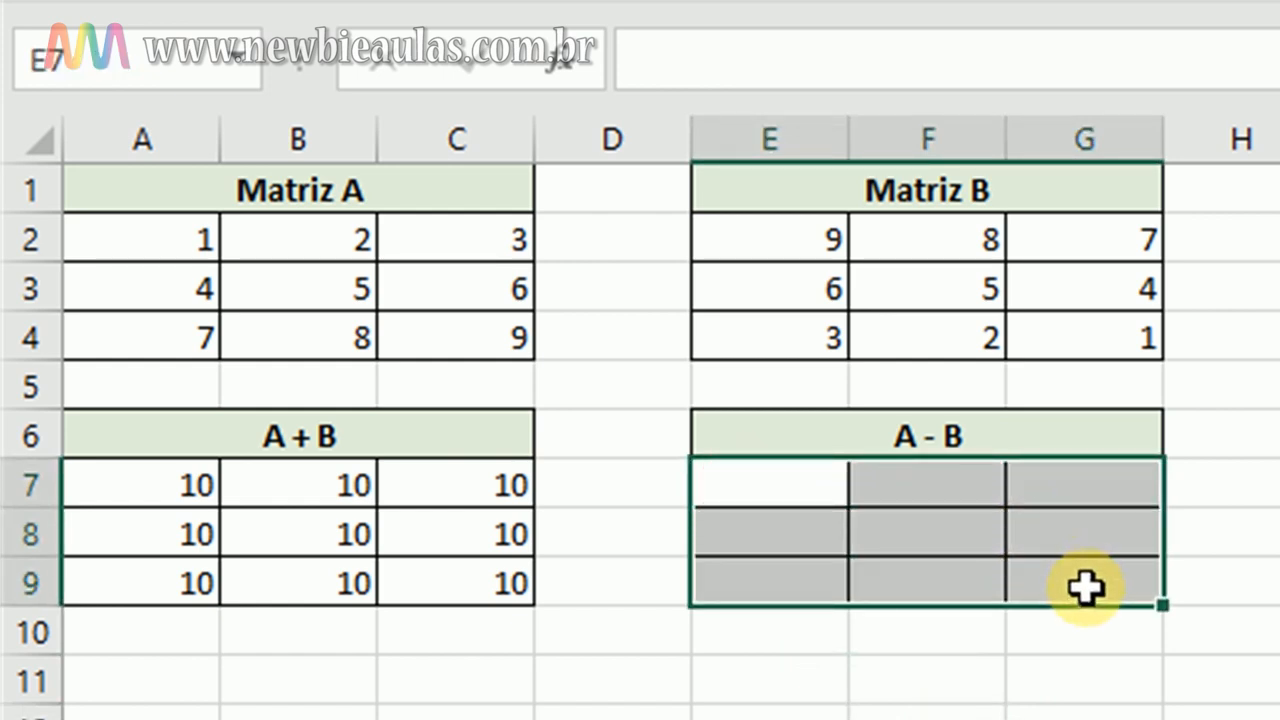
text(=)
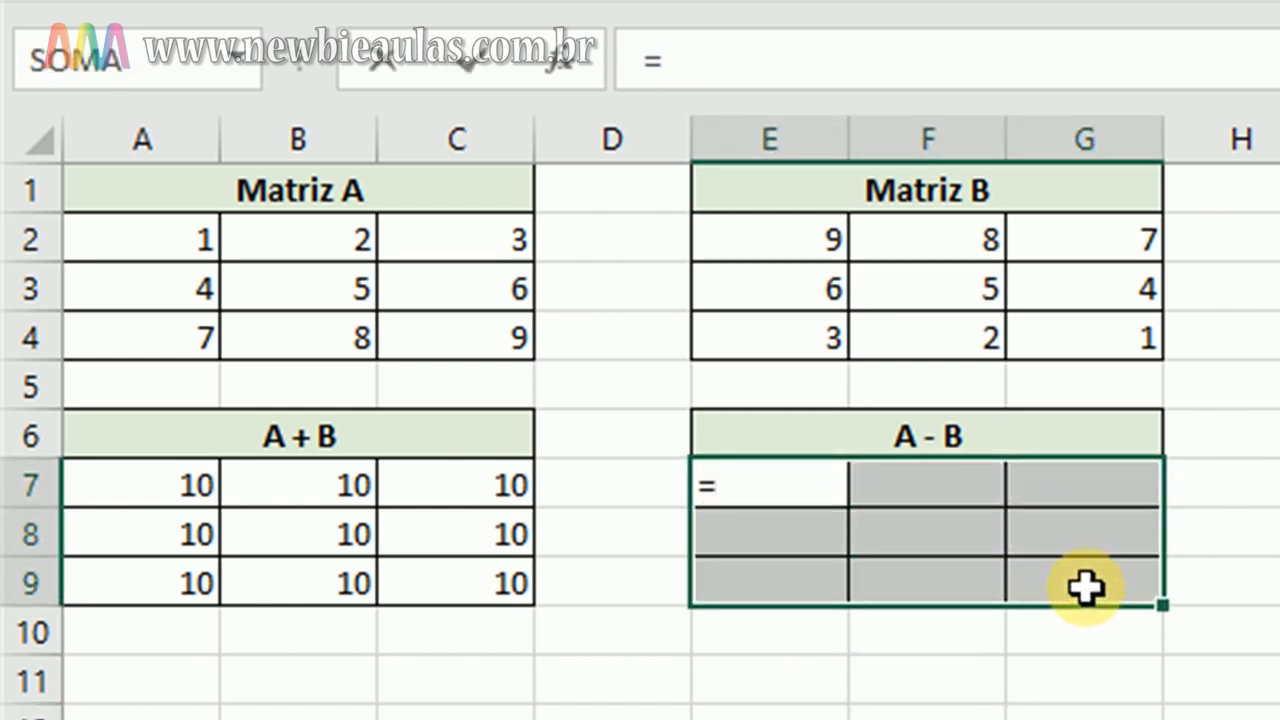
drag(160, 241, 459, 343)
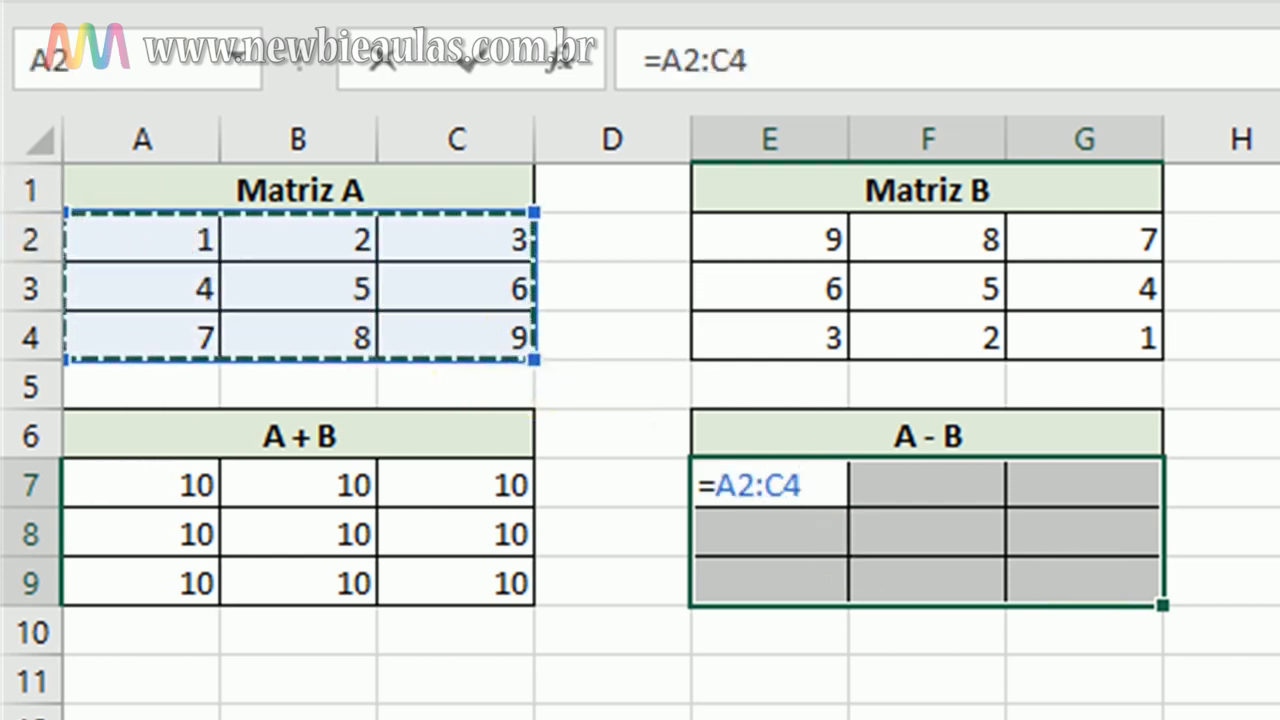
text(-)
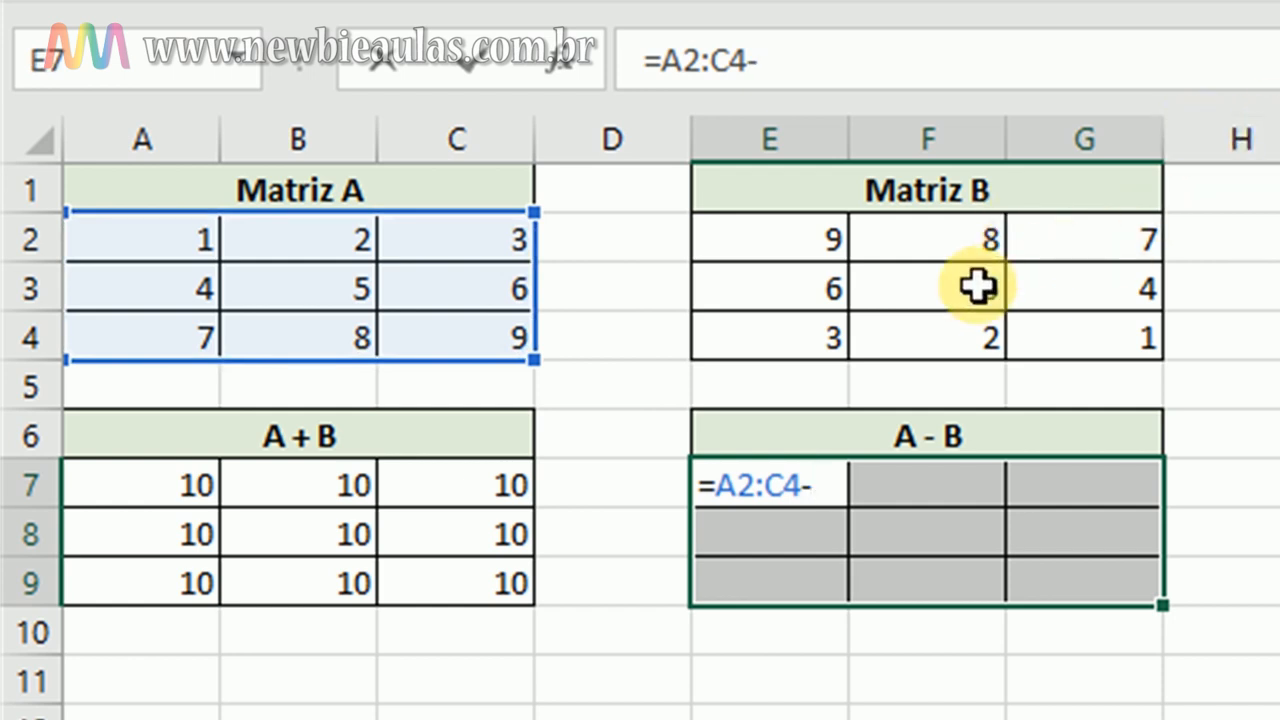
drag(796, 245, 1060, 346)
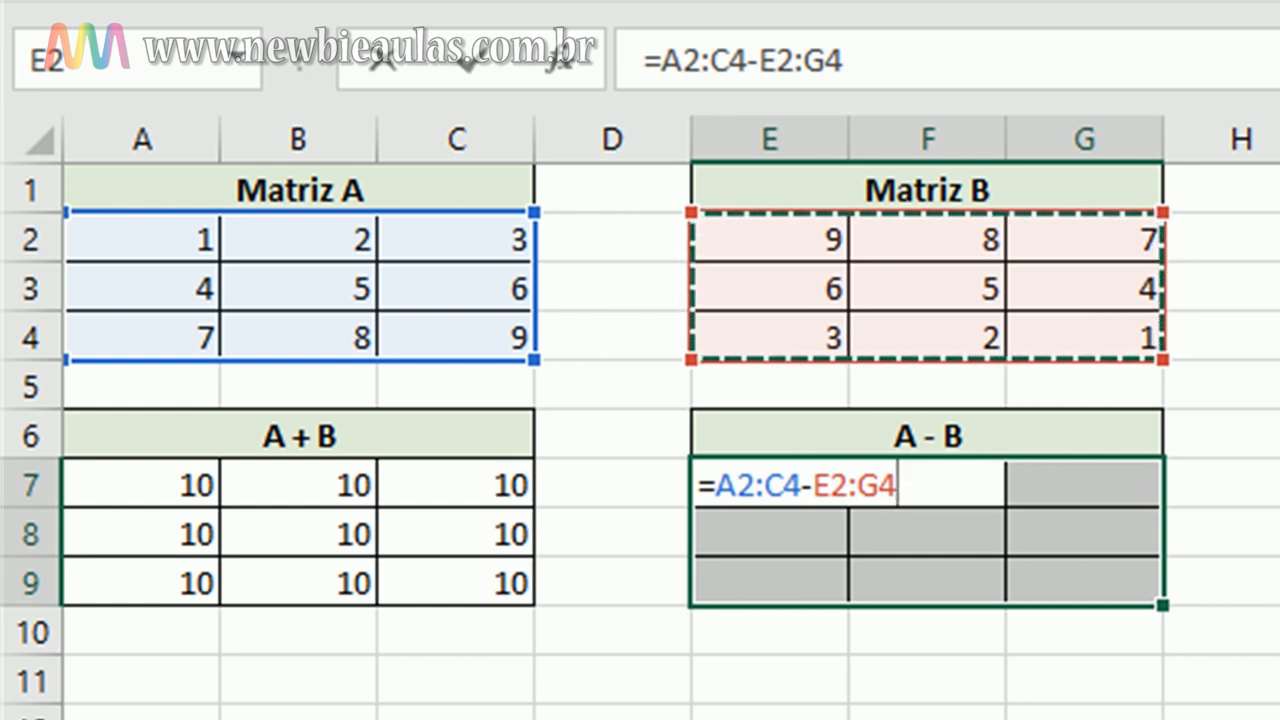
key(ctrl+shift+Return)
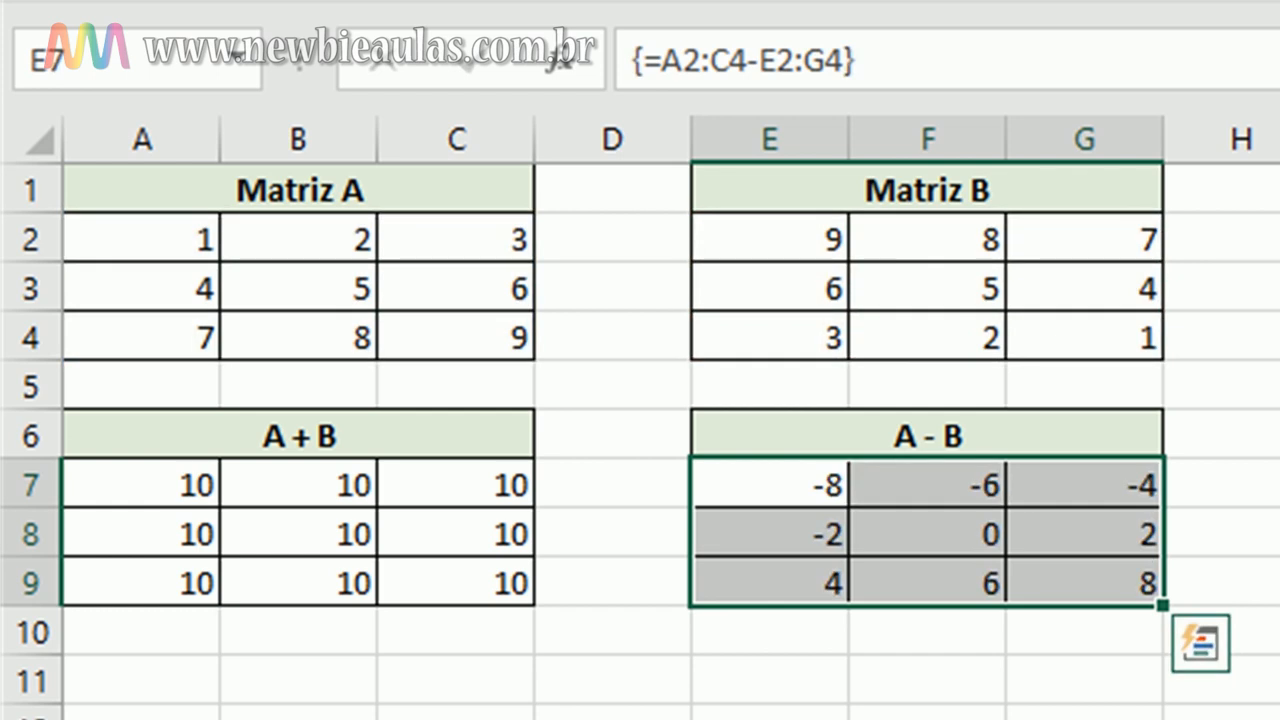
- Fill the B * C block I7:K9 with the array formula =E2:G4*I2:J4, and check the cells of its third column
click(1279, 719)
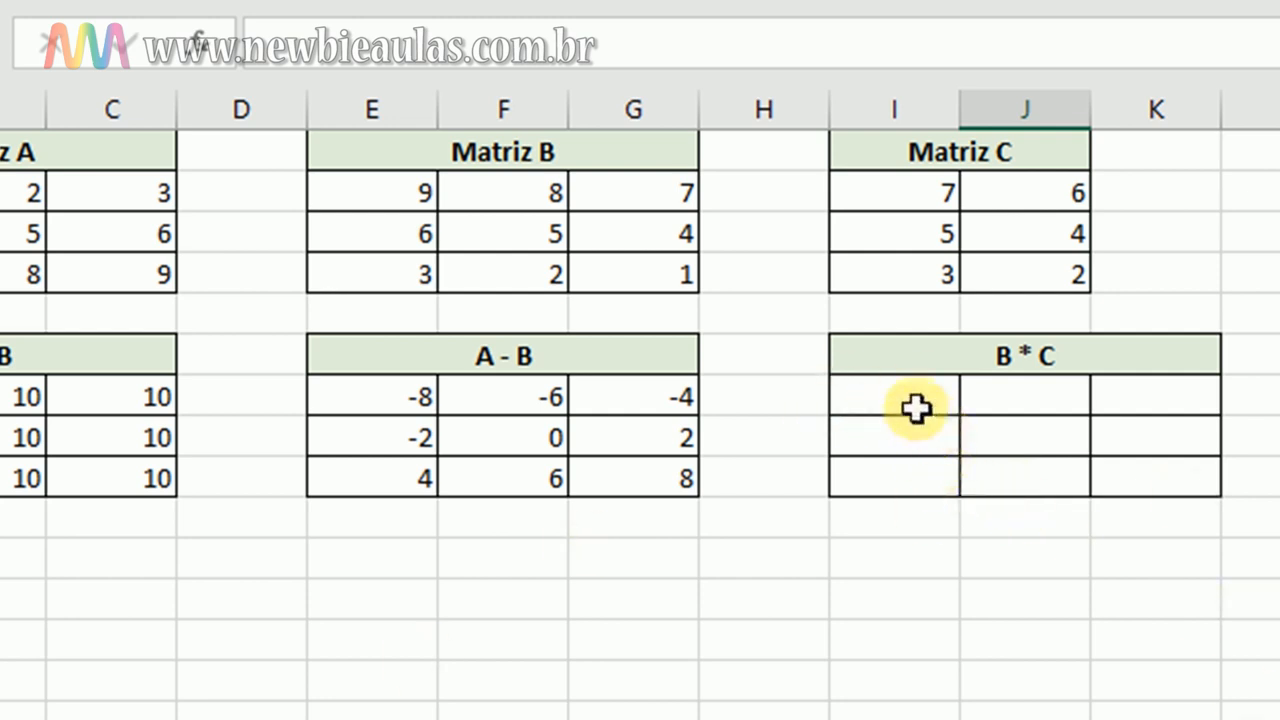
drag(900, 406, 1183, 483)
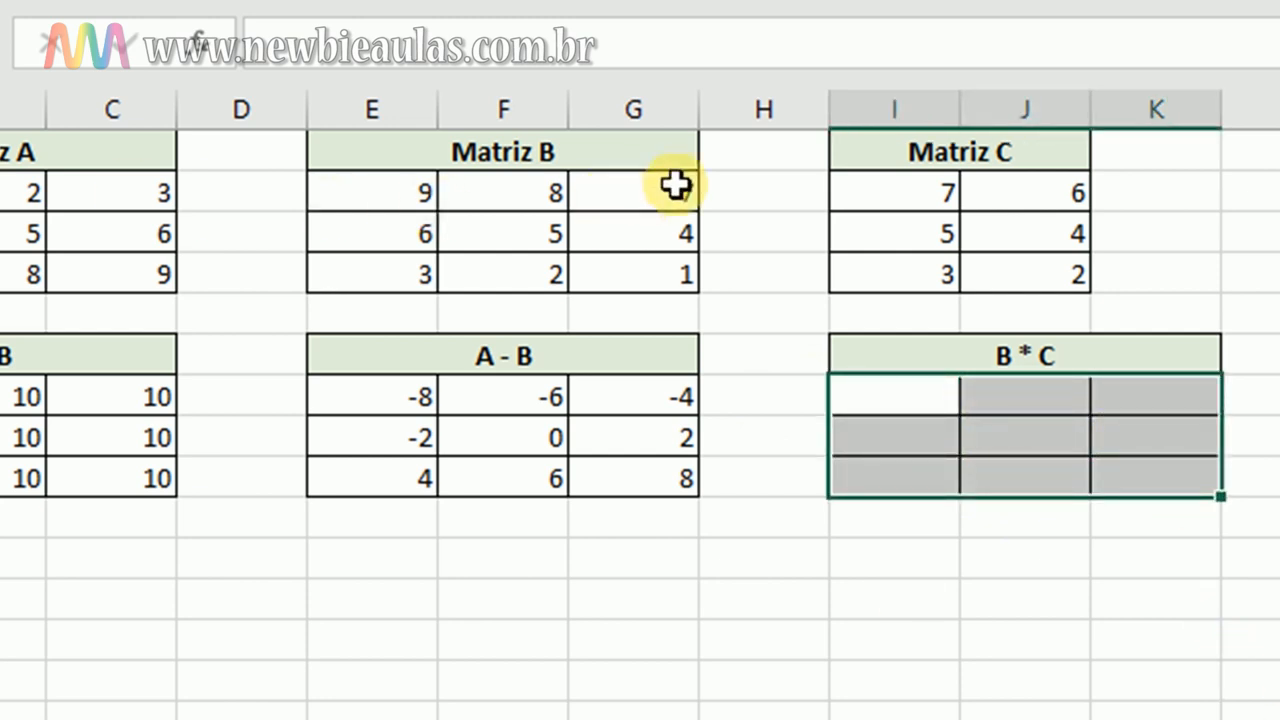
text(=)
drag(394, 196, 617, 275)
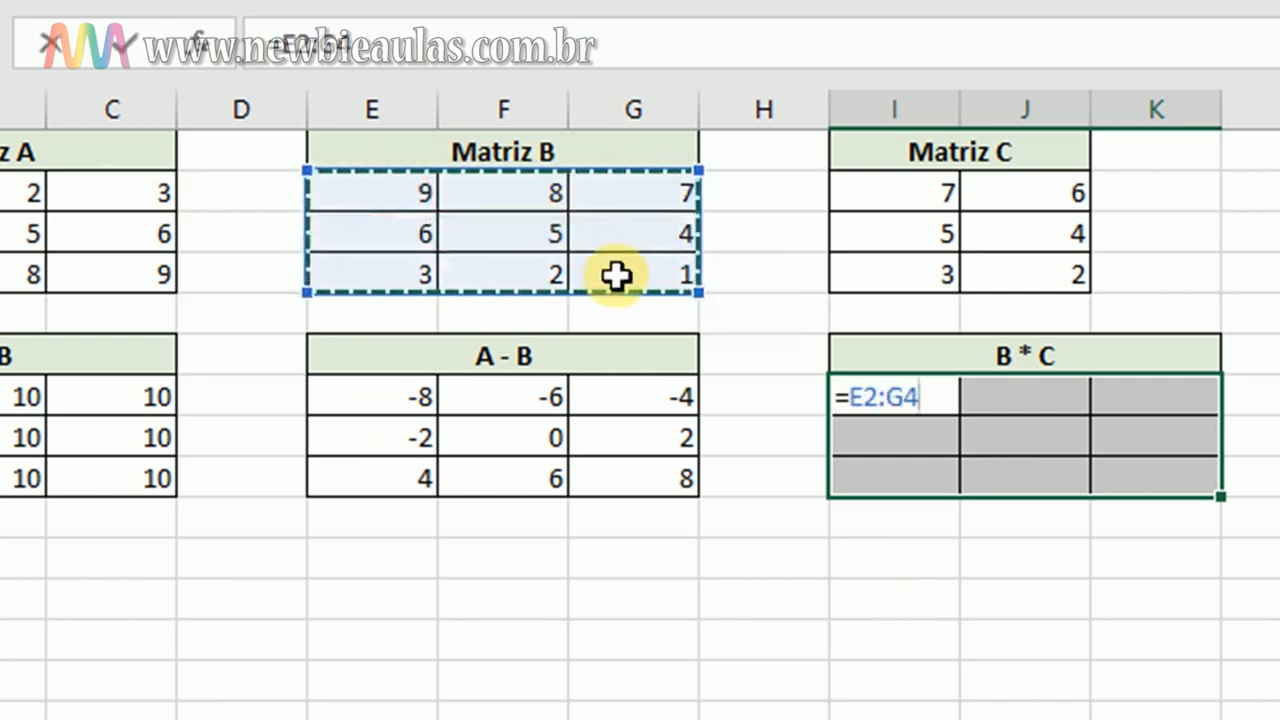
text(*)
drag(896, 185, 1025, 283)
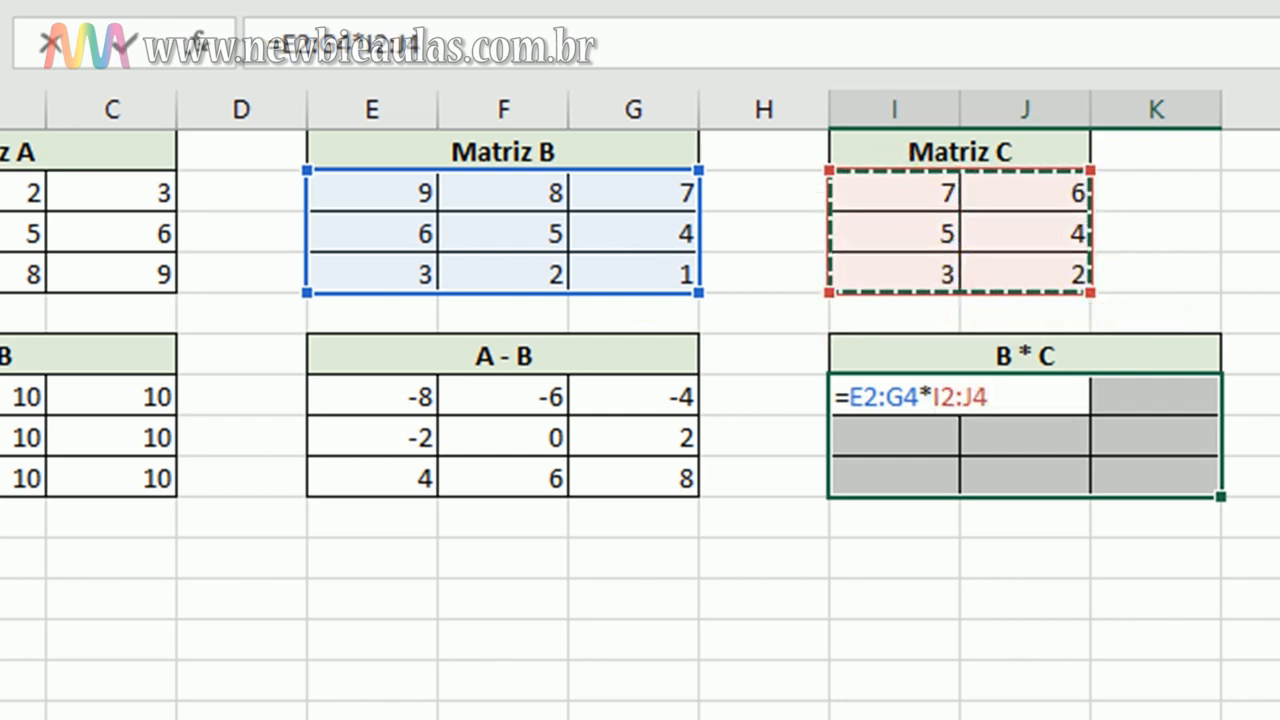
key(ctrl+shift+Return)
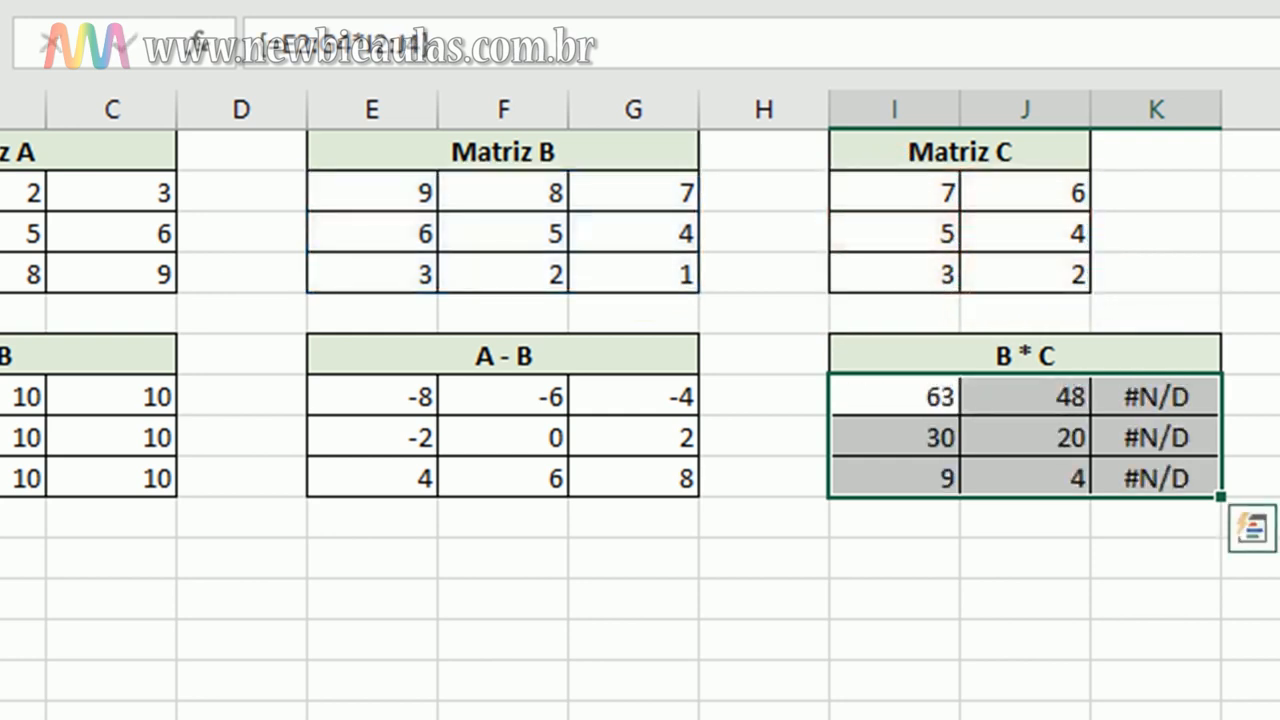
drag(1182, 390, 1168, 480)
drag(885, 398, 1000, 497)
drag(1152, 396, 1153, 497)
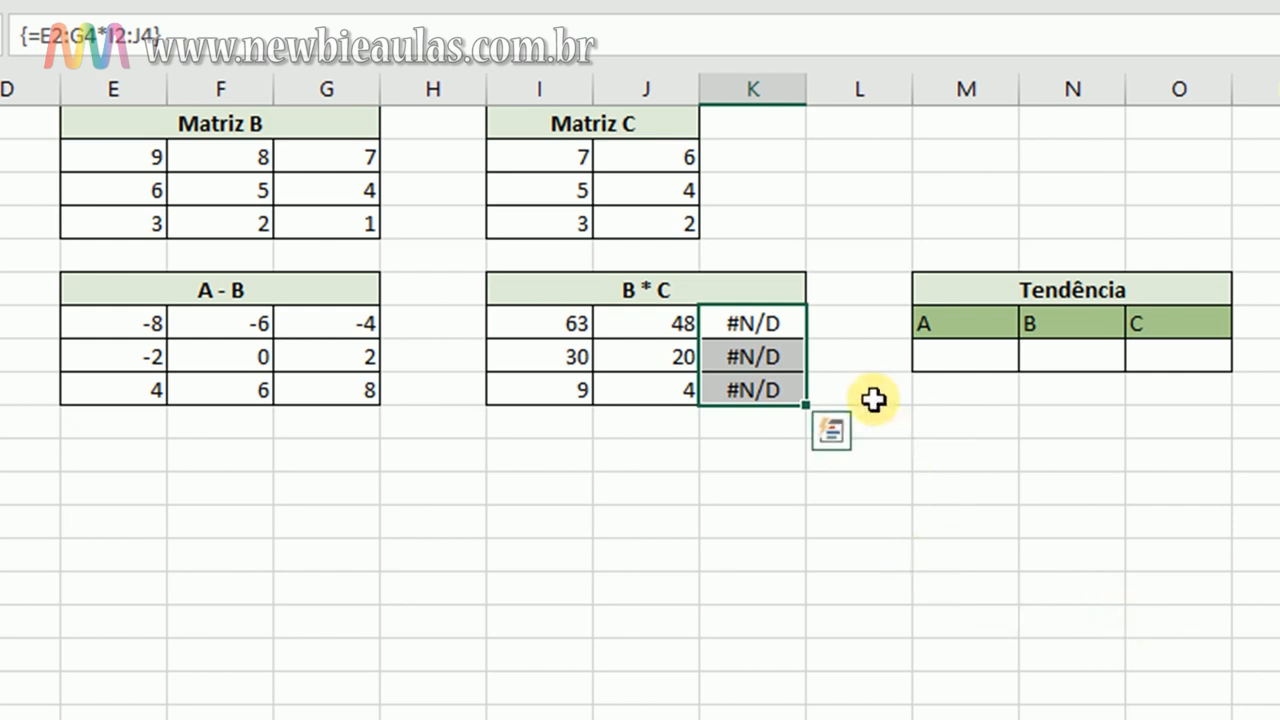
- Calculate the trend of Matriz A in M8, under Tendência A, with the formula =TENDÊNCIA(A2:C4)
double_click(973, 360)
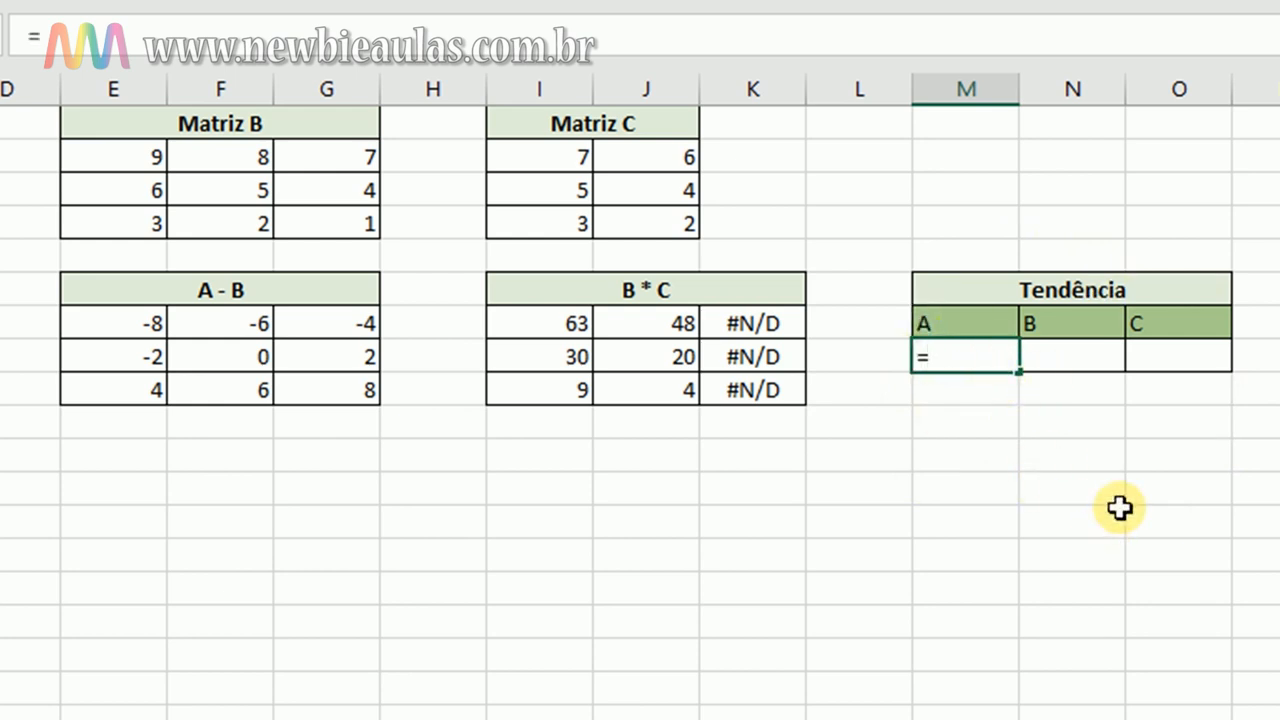
text(tendência)
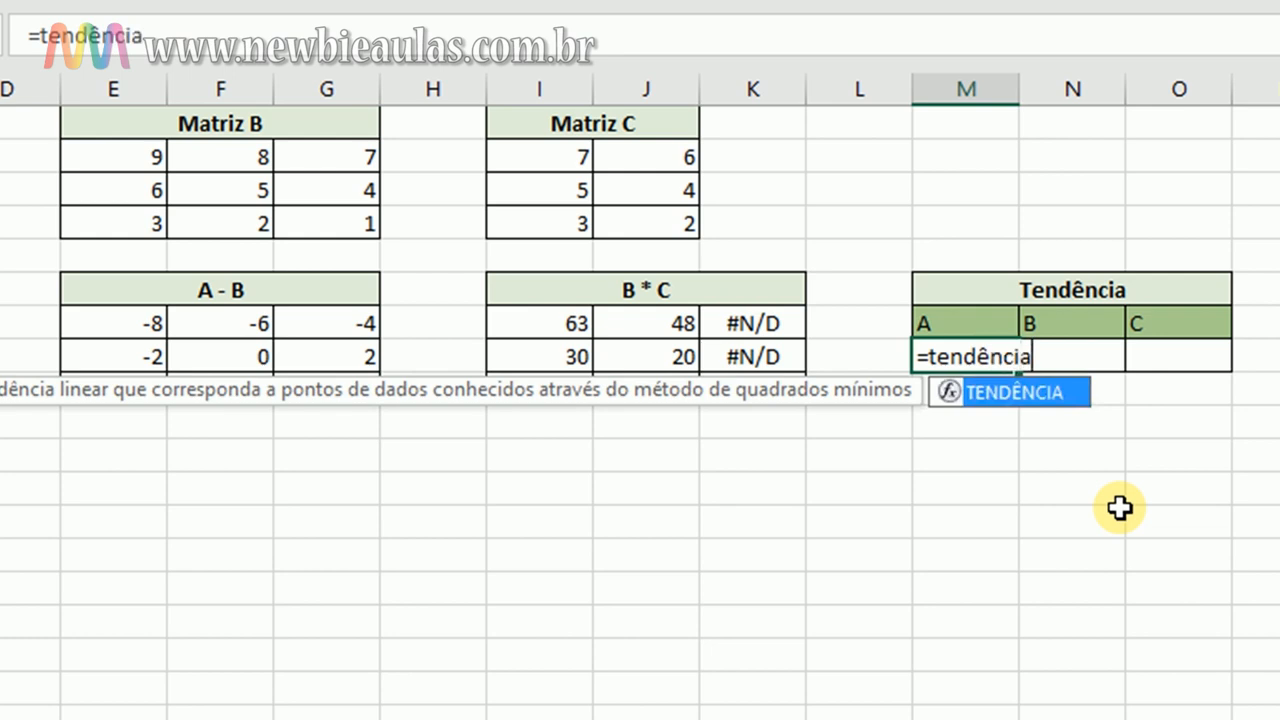
text(()
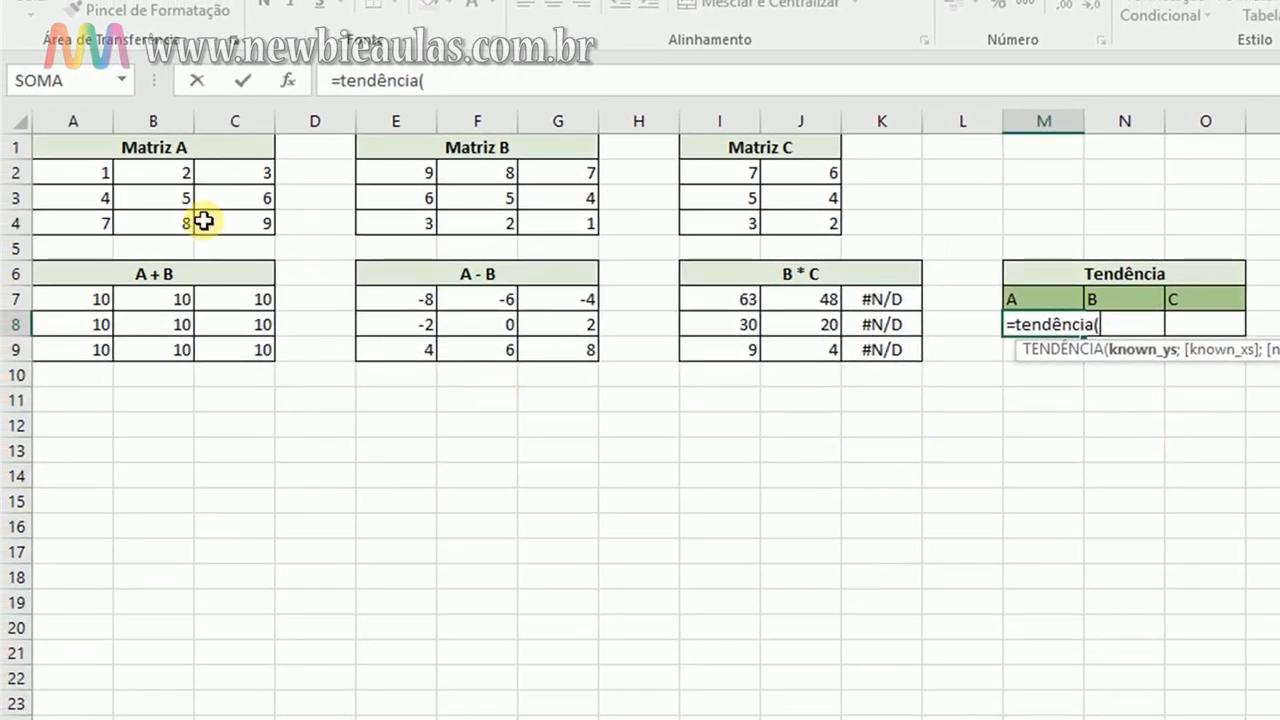
drag(85, 170, 263, 223)
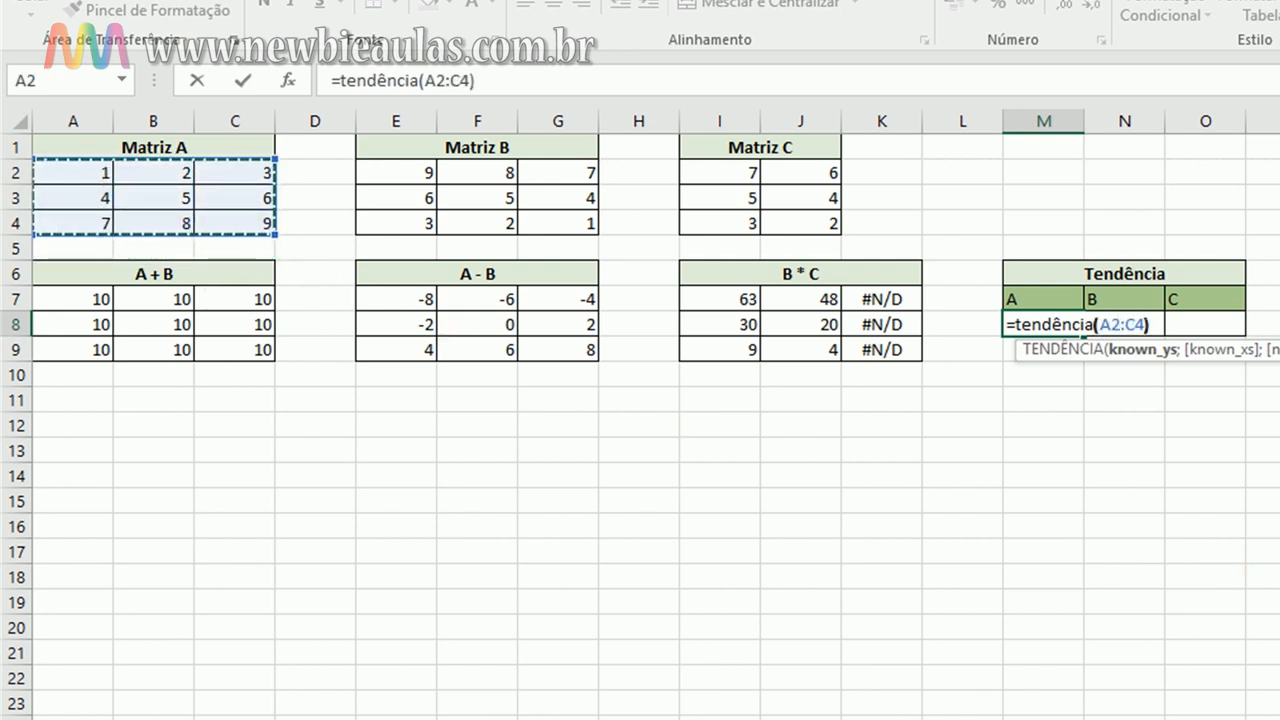
text())
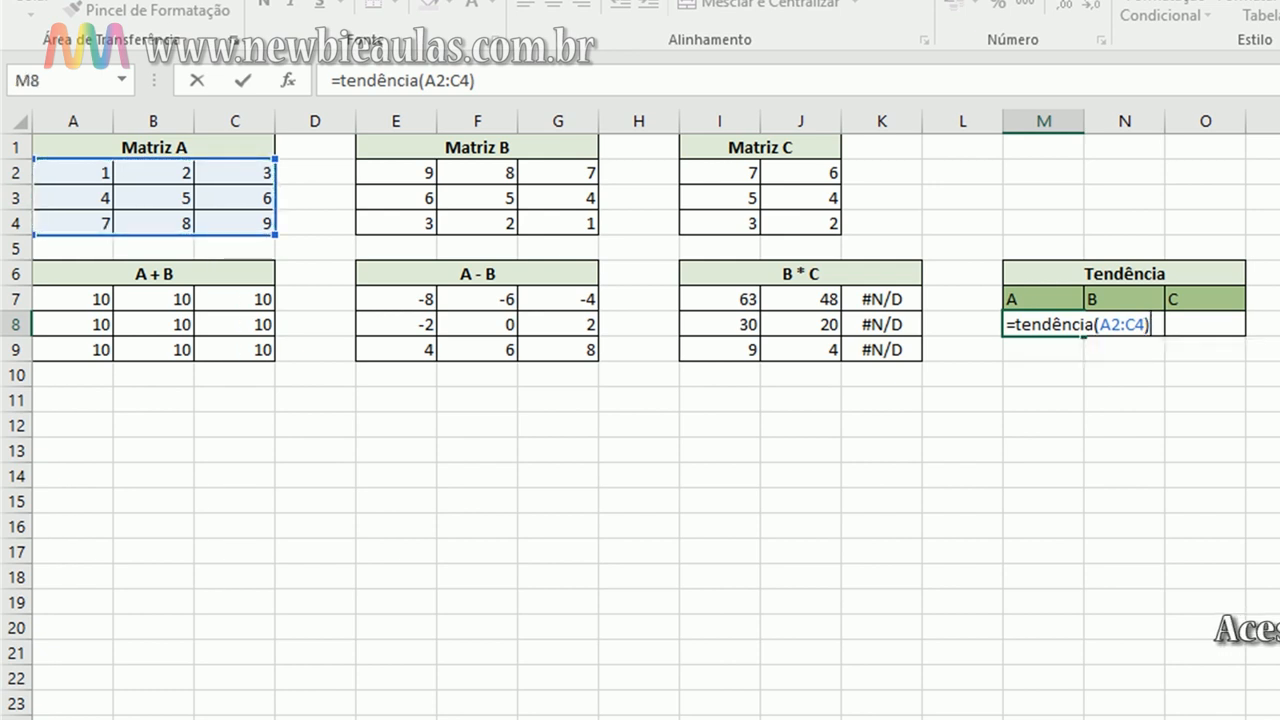
key(Return)
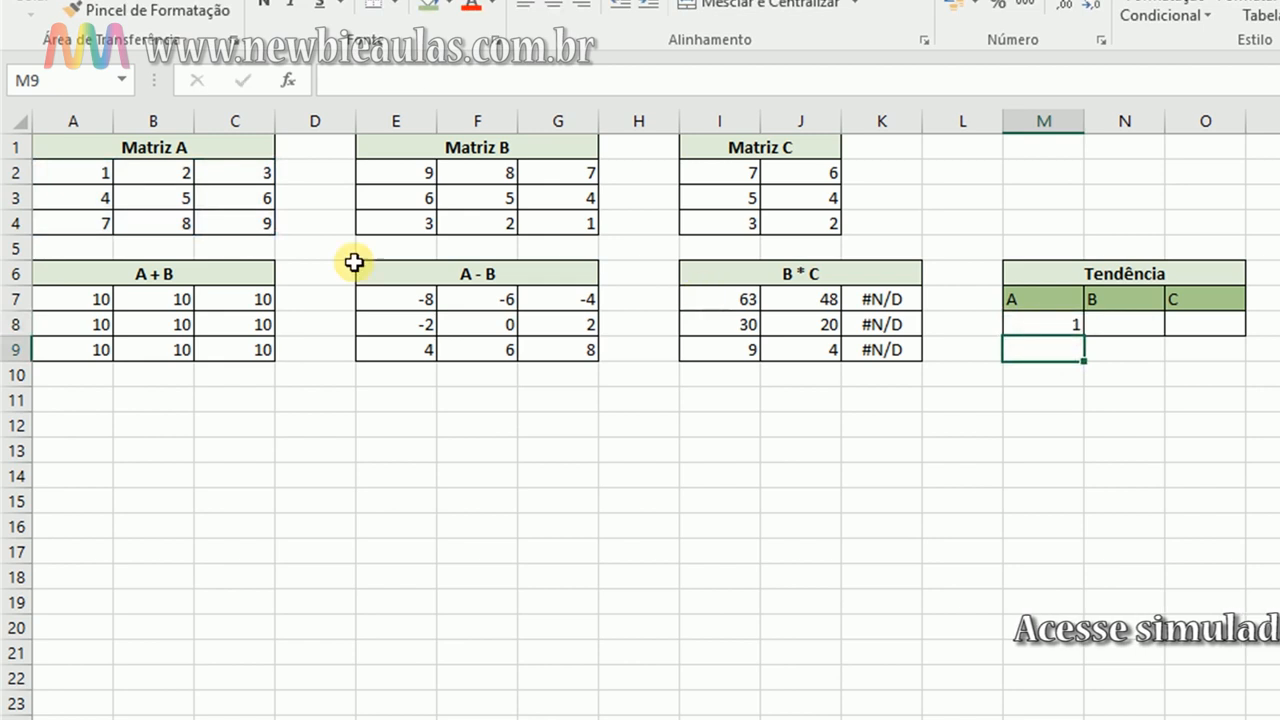
- Calculate the trend of Matriz B in N8 with the formula =TENDÊNCIA(E2:G4)
click(1131, 330)
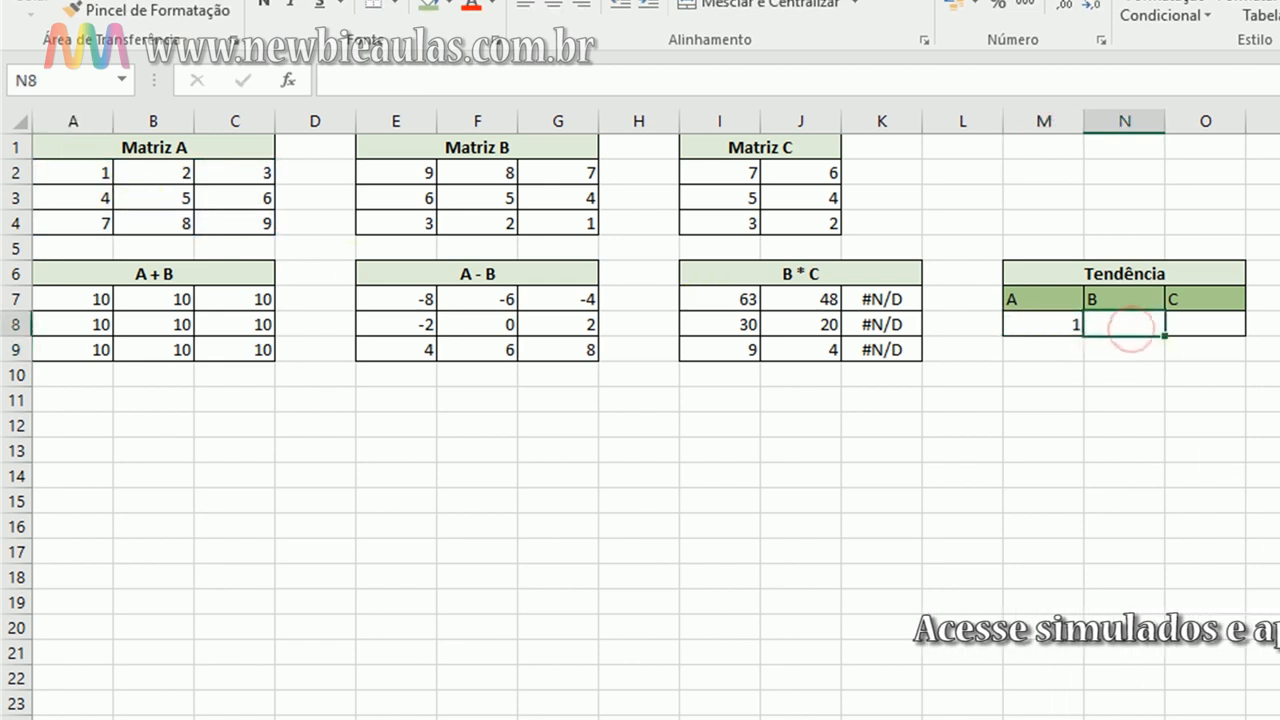
text(=ten)
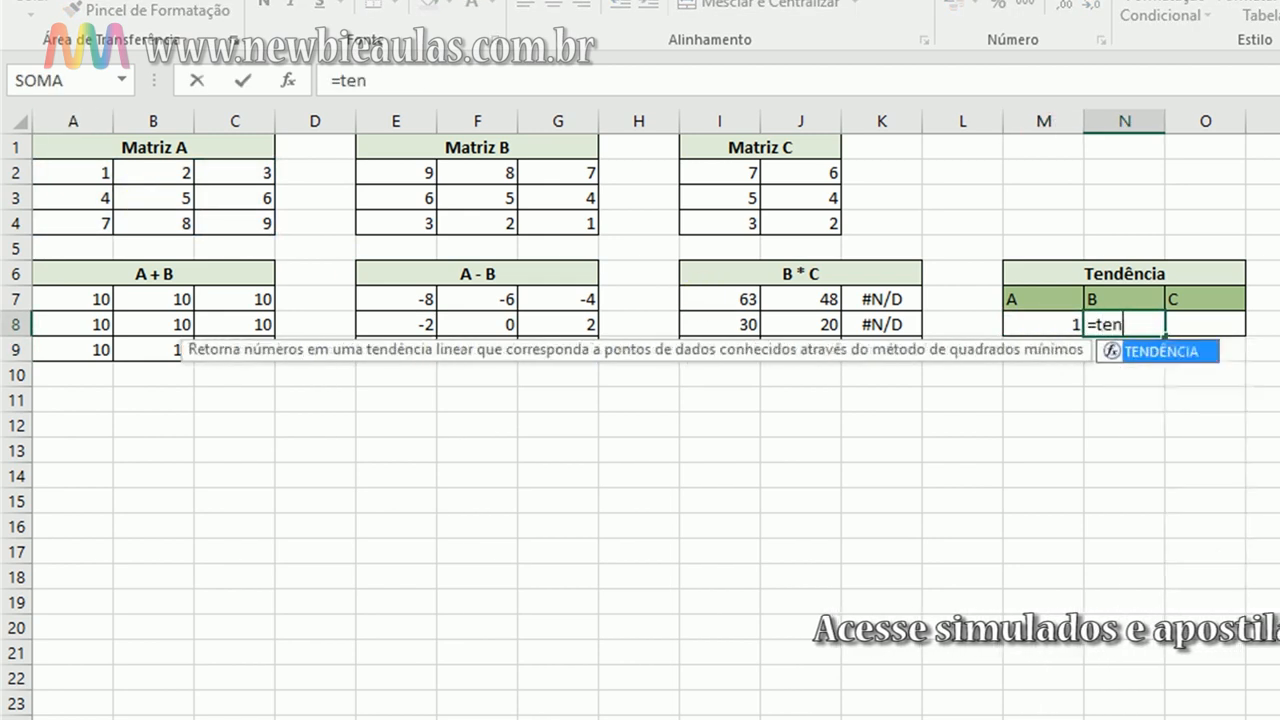
double_click(1103, 354)
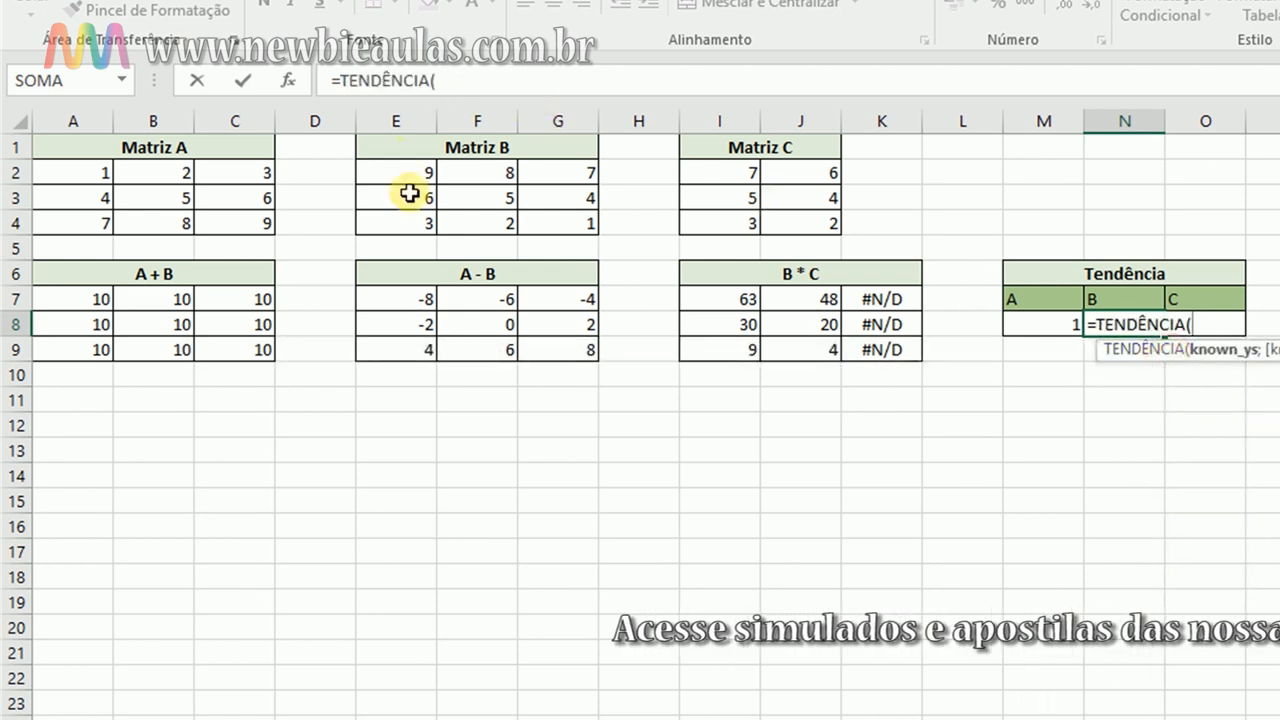
drag(412, 176, 590, 226)
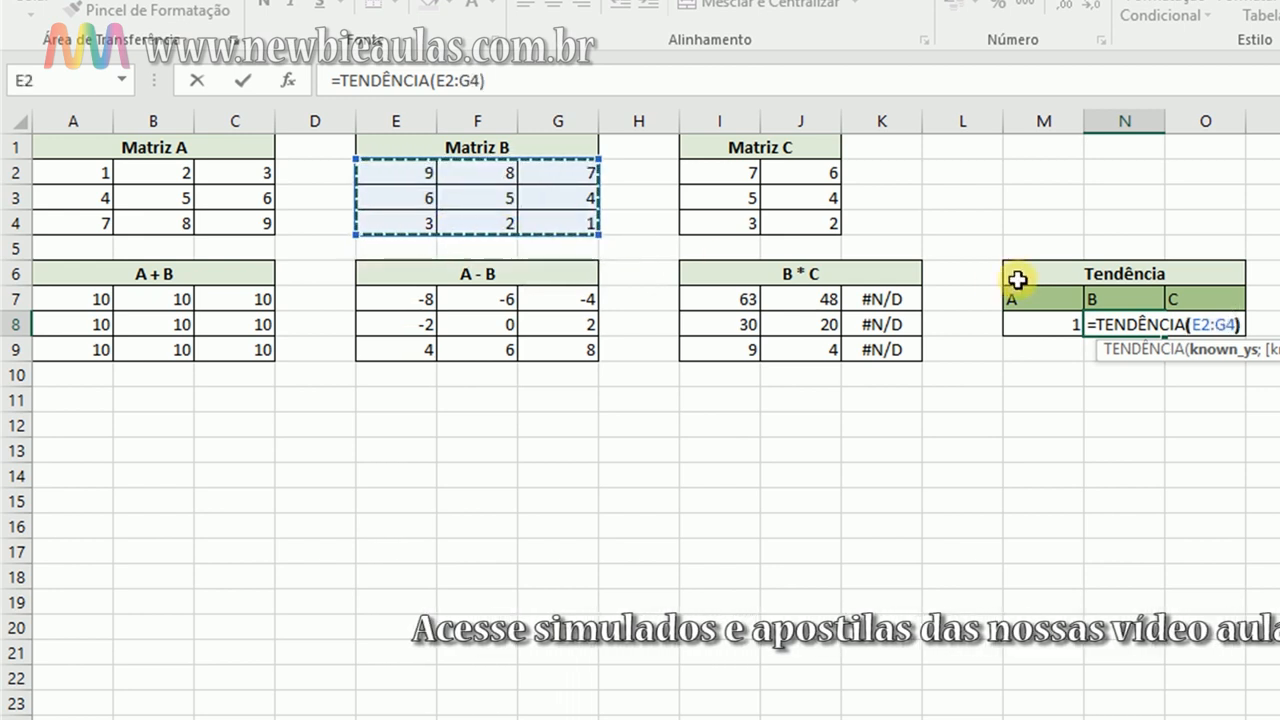
key(Return)
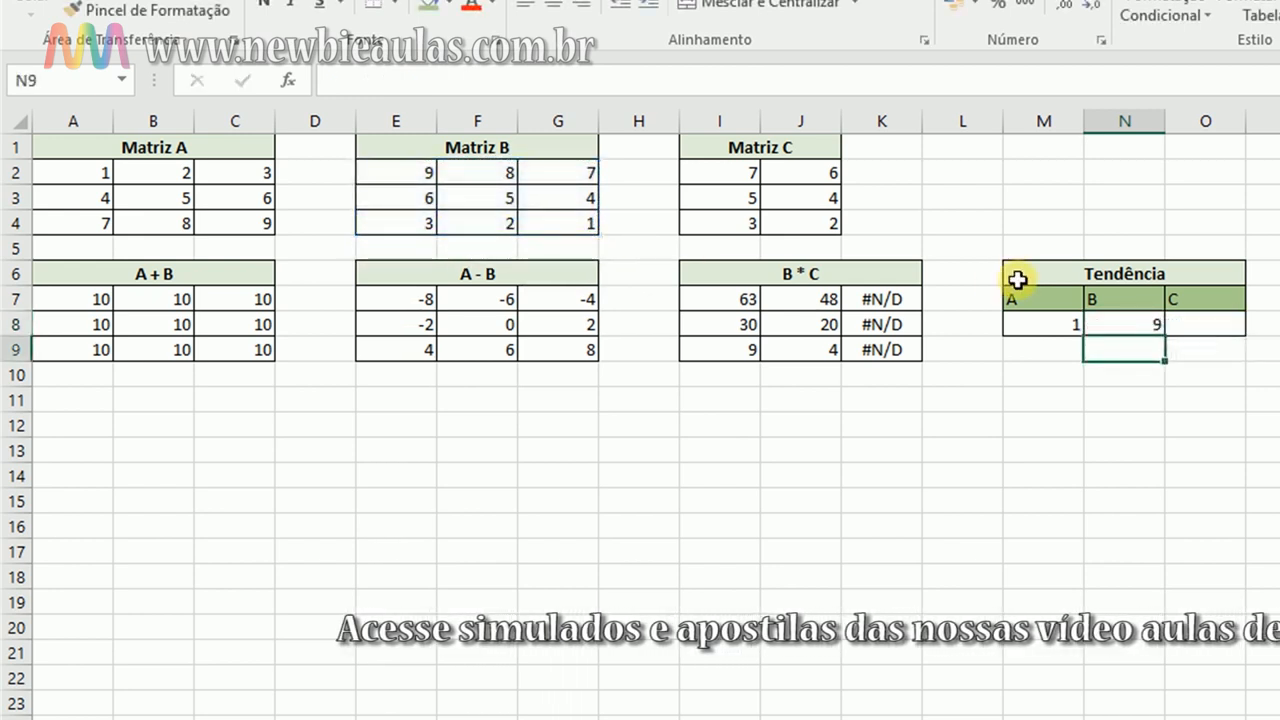
- Calculate the trend of Matriz C in O8 with the formula =TENDÊNCIA(I2:J4)
click(1212, 326)
text(=tend)
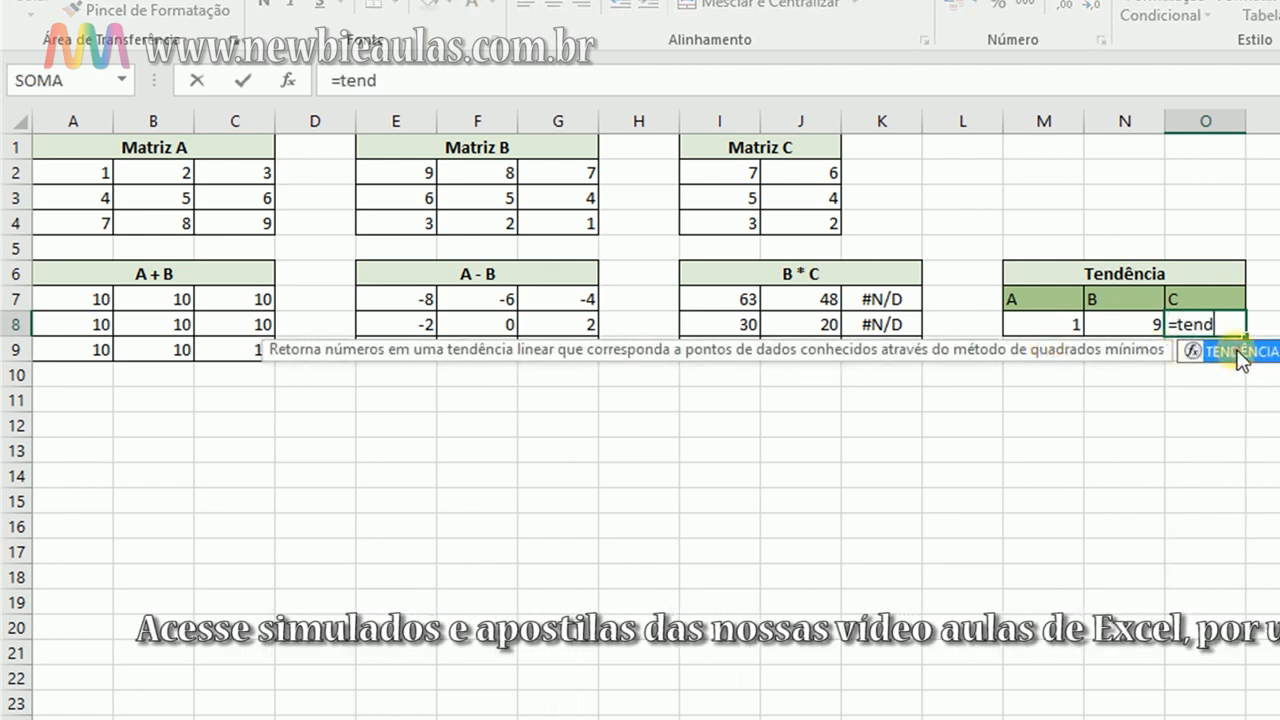
double_click(1238, 352)
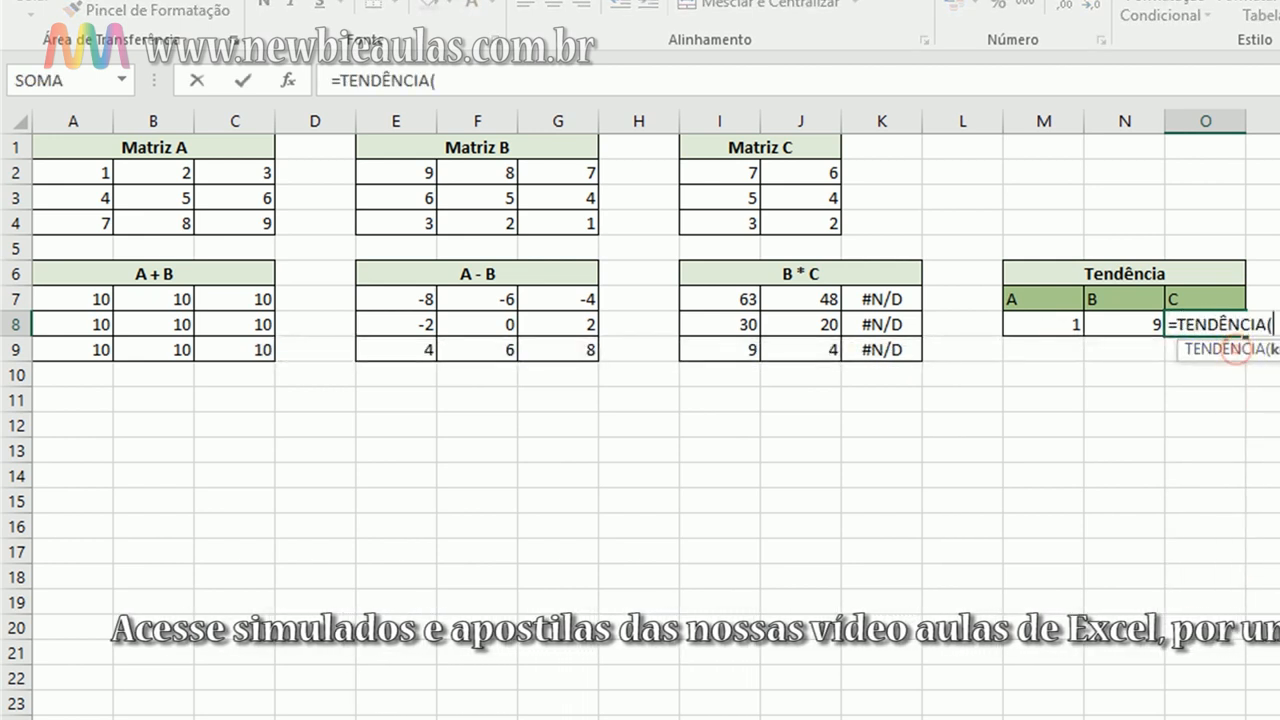
click(735, 175)
drag(735, 175, 811, 225)
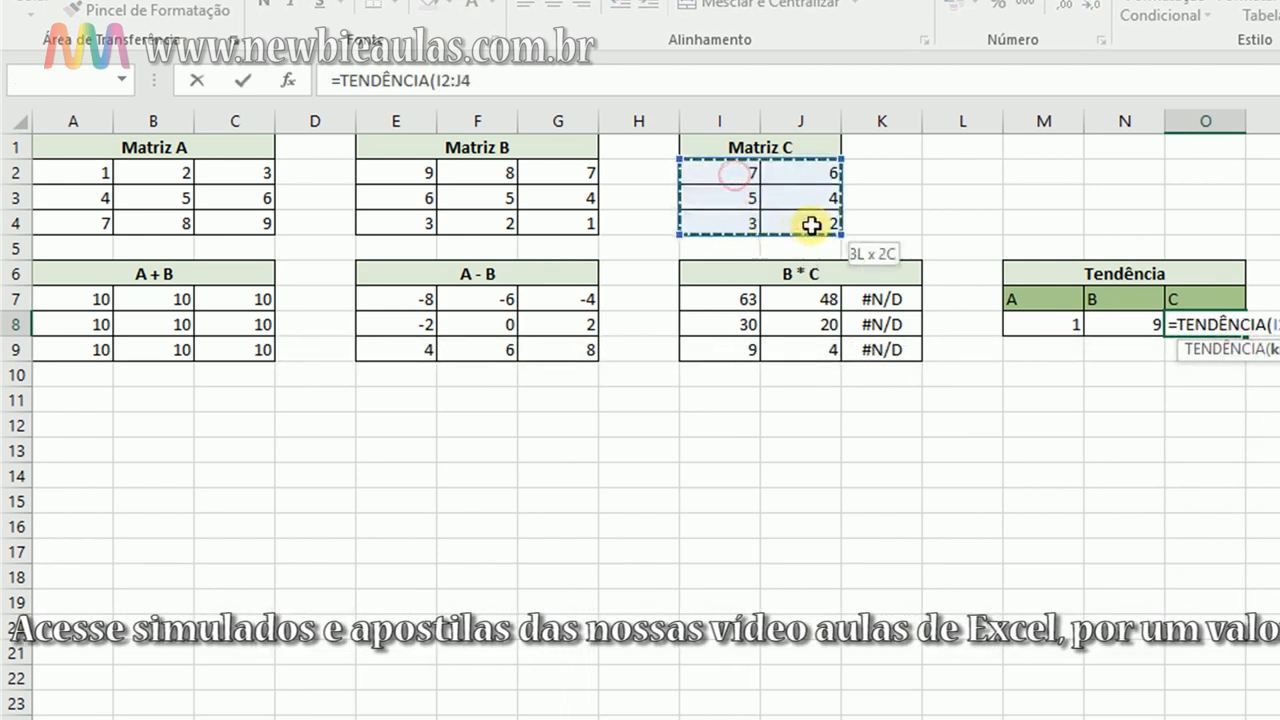
key(Return)
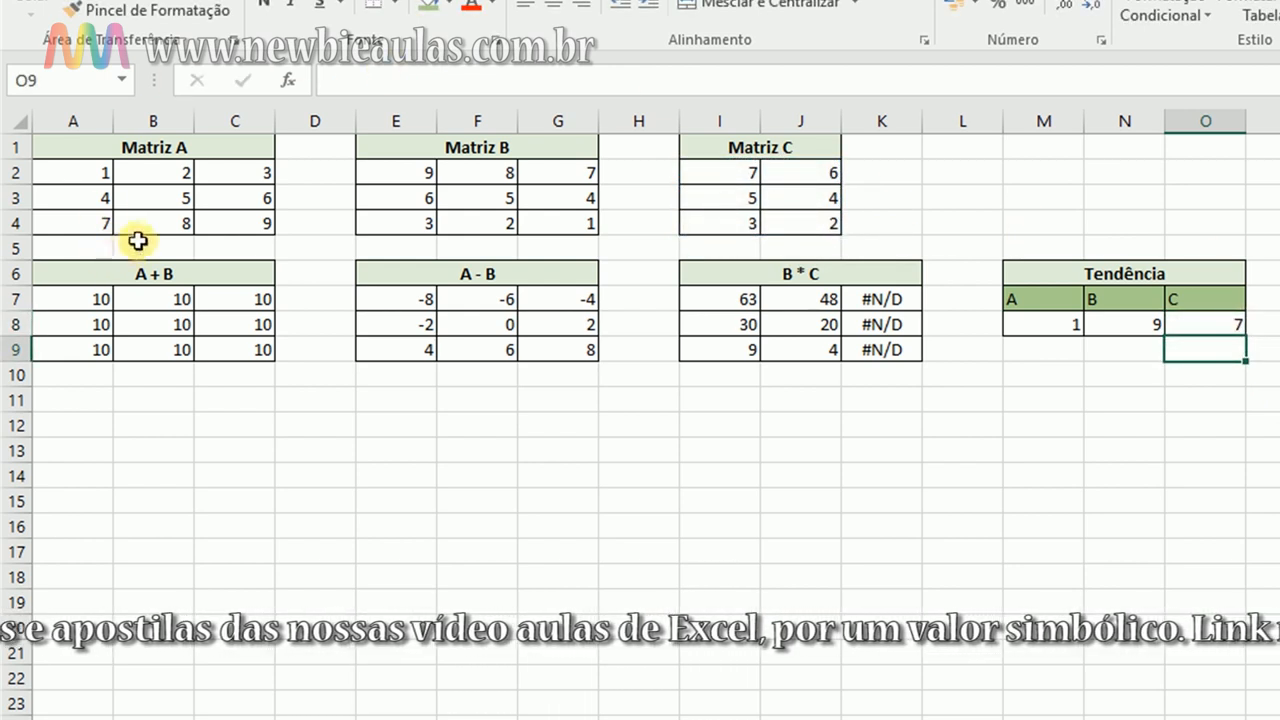
- Test how the formulas recalculate by changing B3 in Matriz A to 2, and undo the change
click(150, 200)
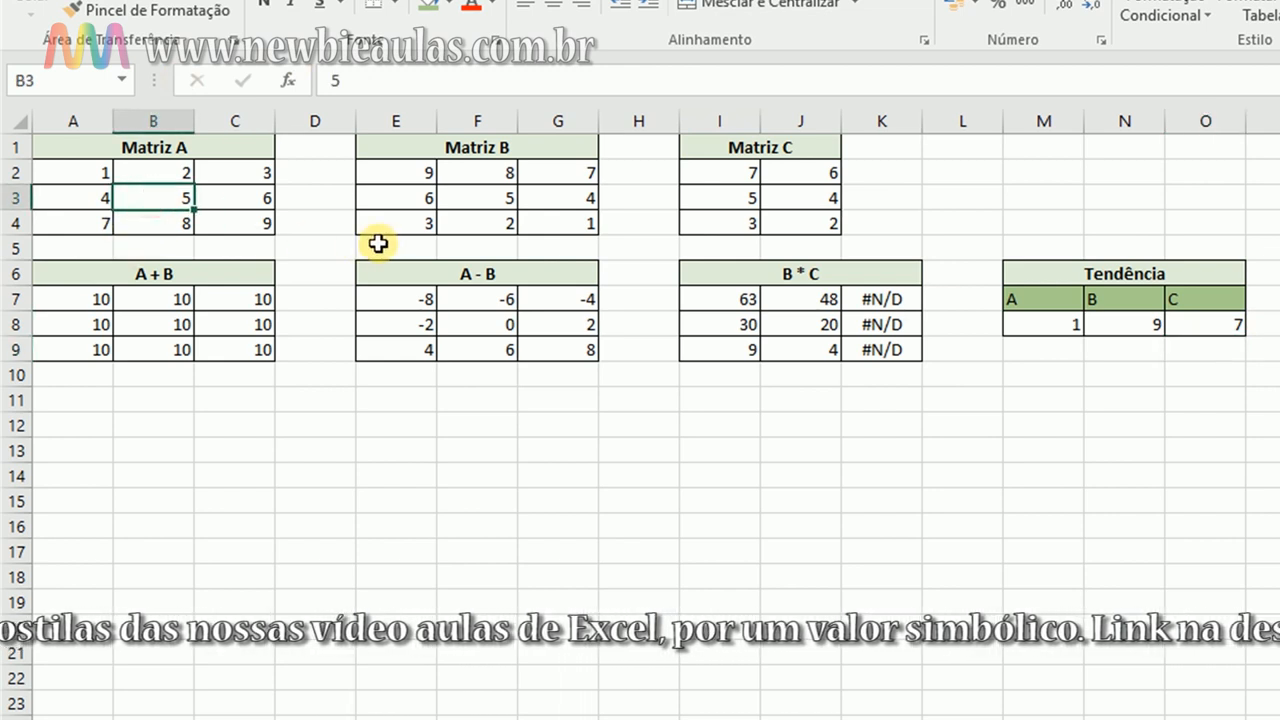
text(2)
key(Return)
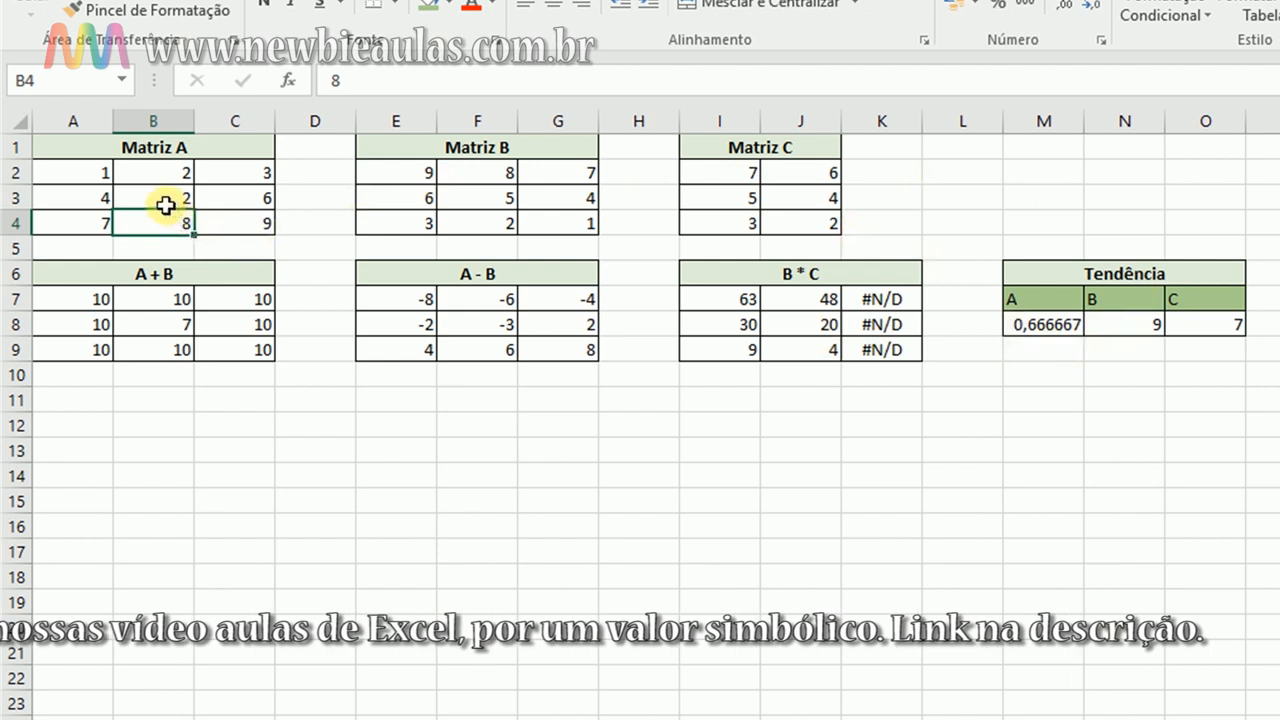
key(ctrl+z)
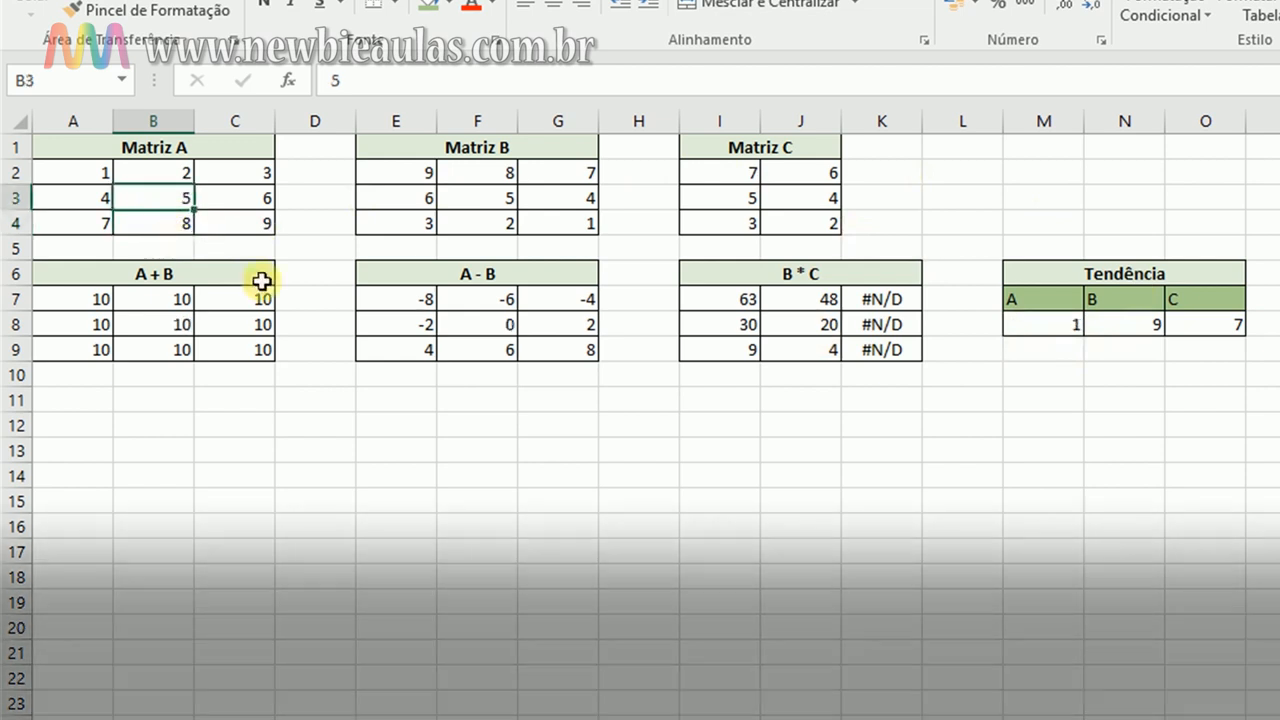
click(1279, 274)
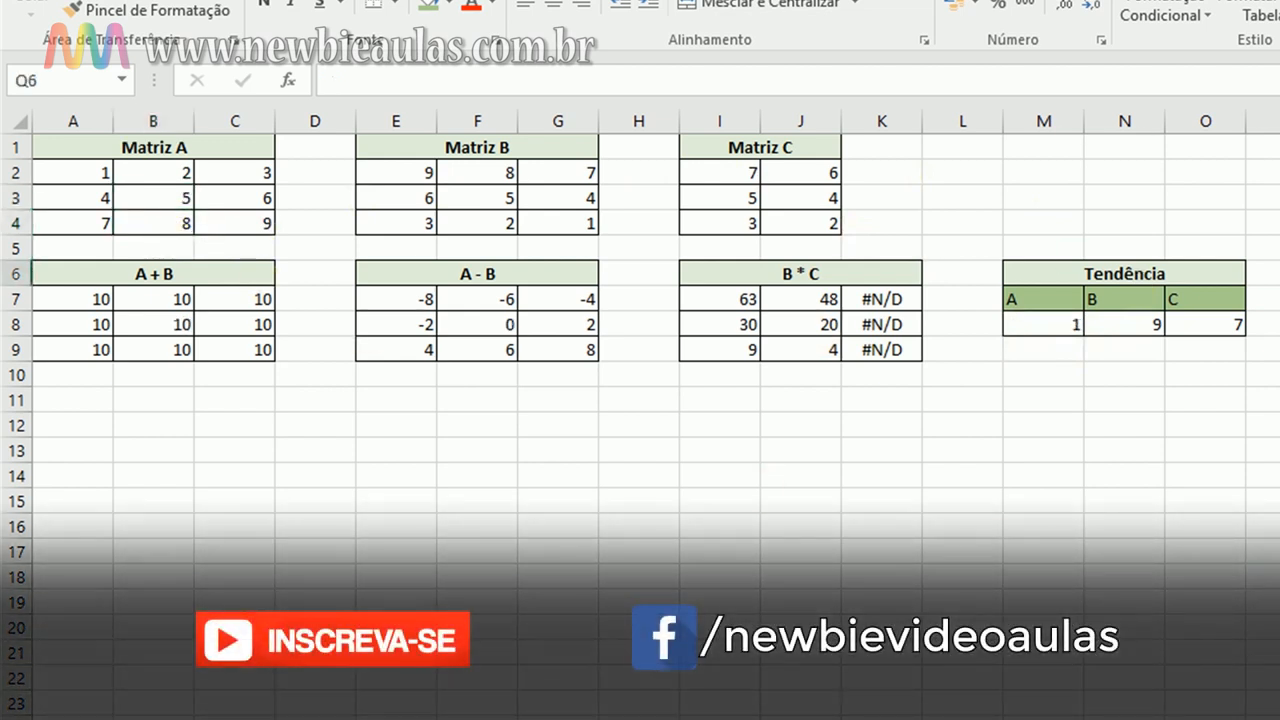